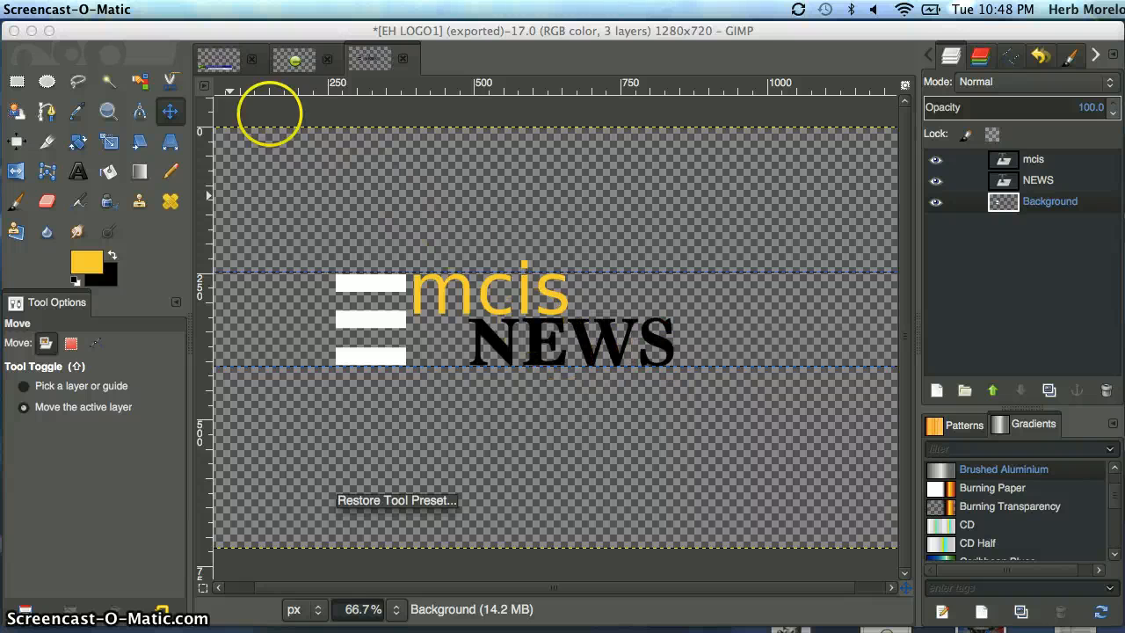
Review the finished lower-third graphic in the first open image and return to the logo image.
click(229, 68)
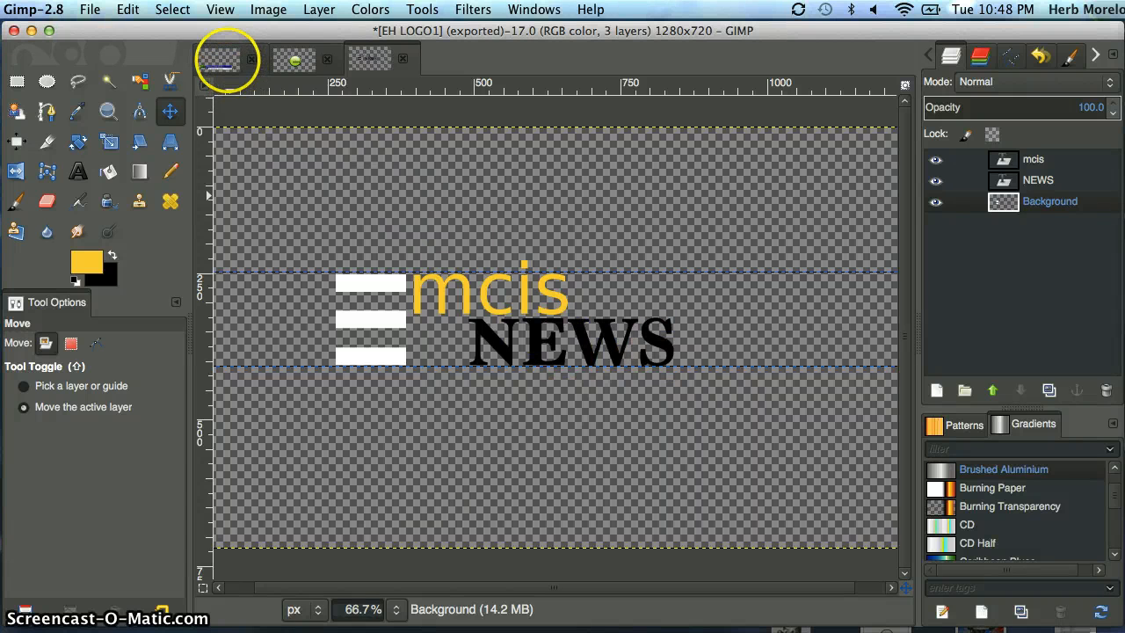
click(228, 62)
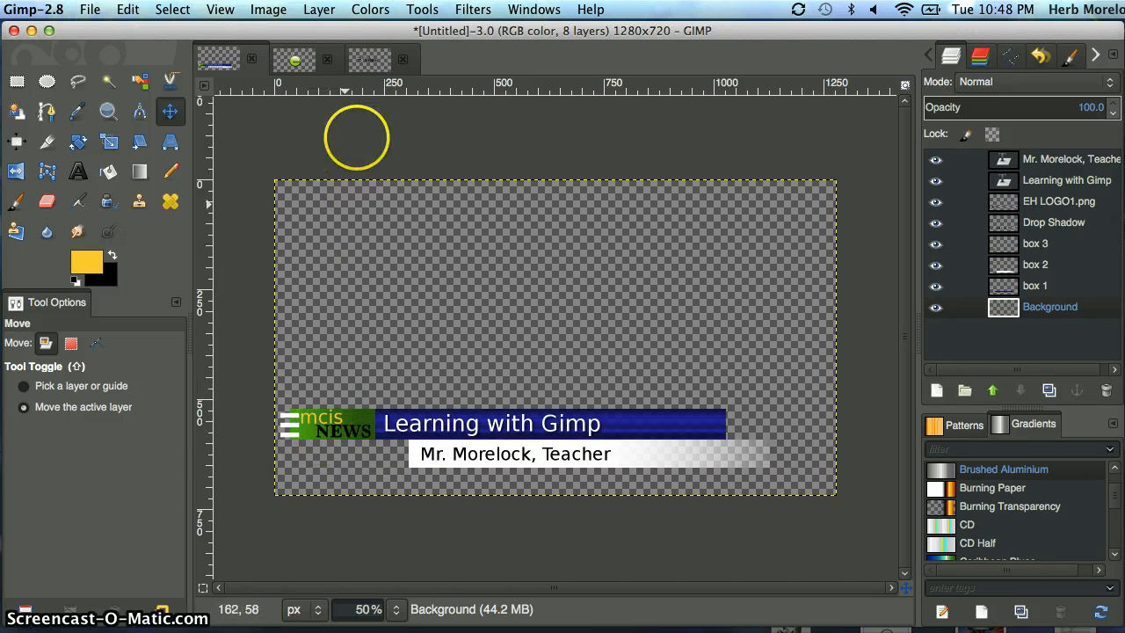
click(360, 59)
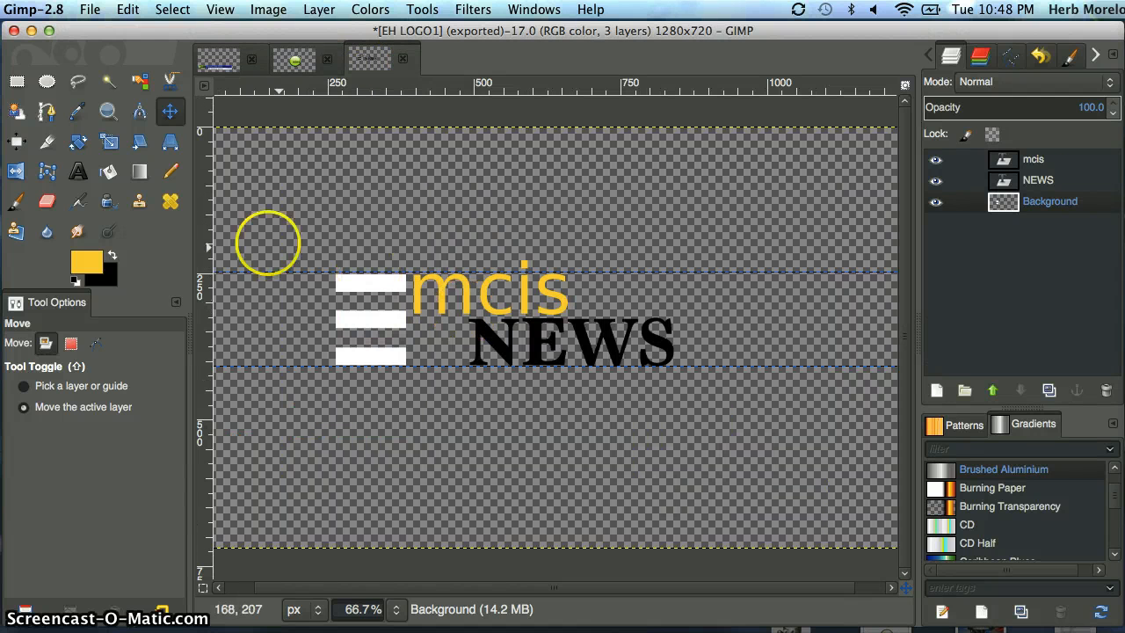
Draw a rectangular selection at about 413, 80 px above the logo text and fill it with white (ffffff).
click(17, 82)
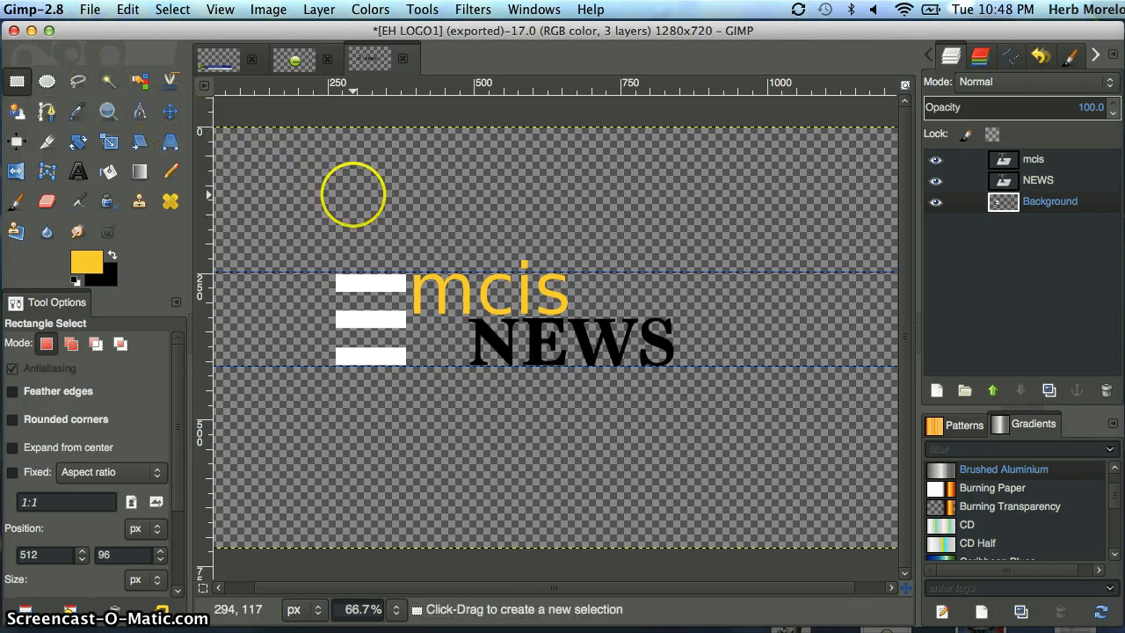
drag(423, 173, 442, 190)
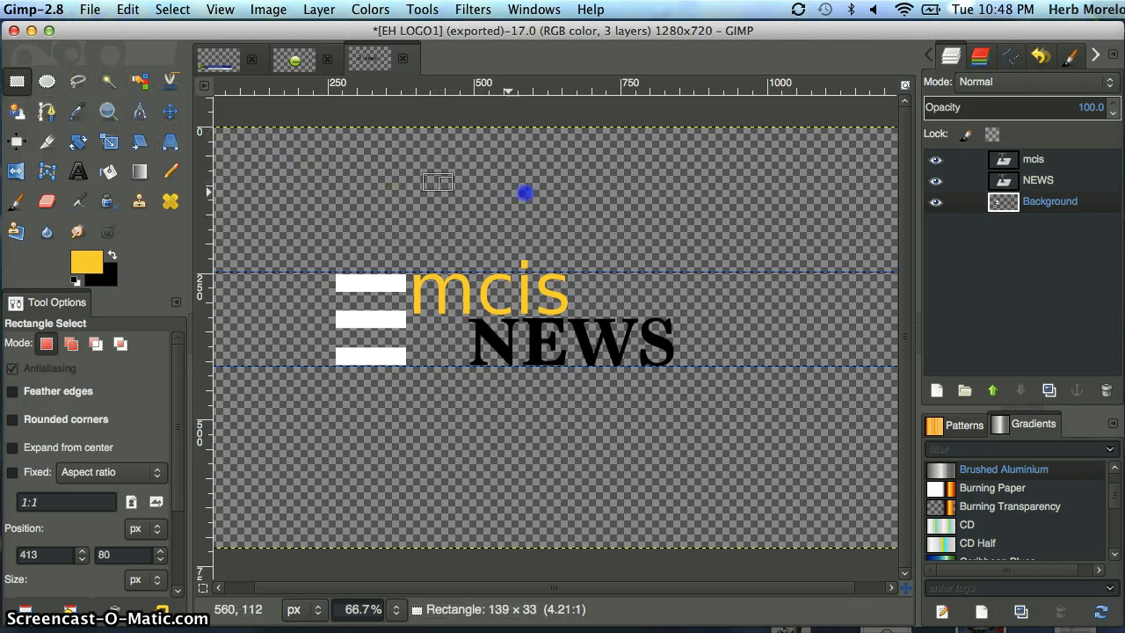
drag(530, 191, 519, 194)
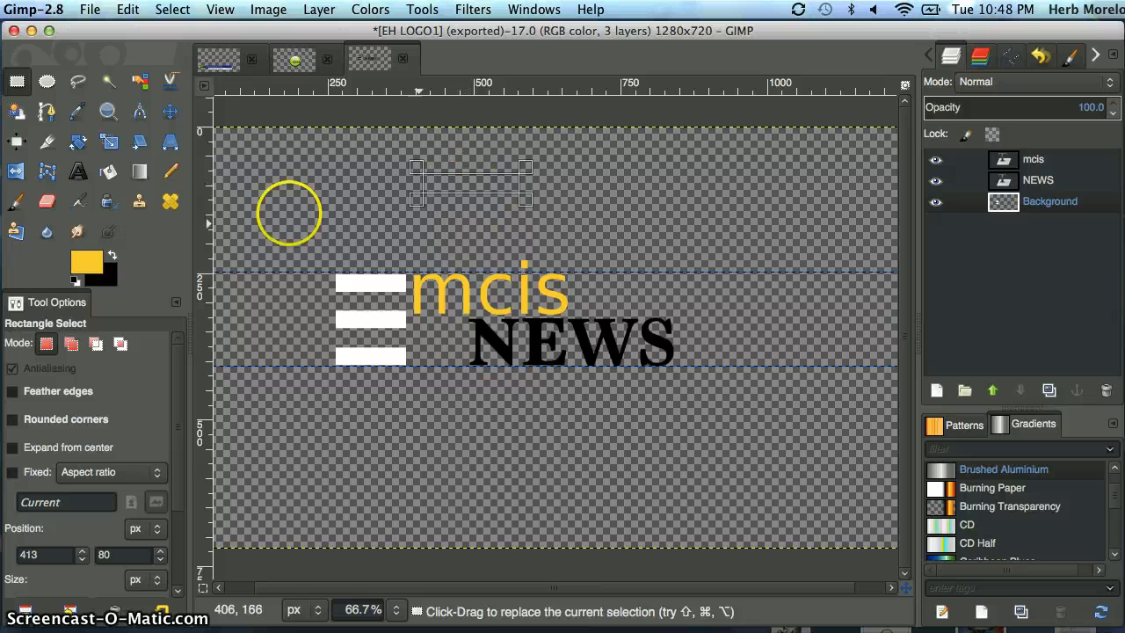
click(87, 264)
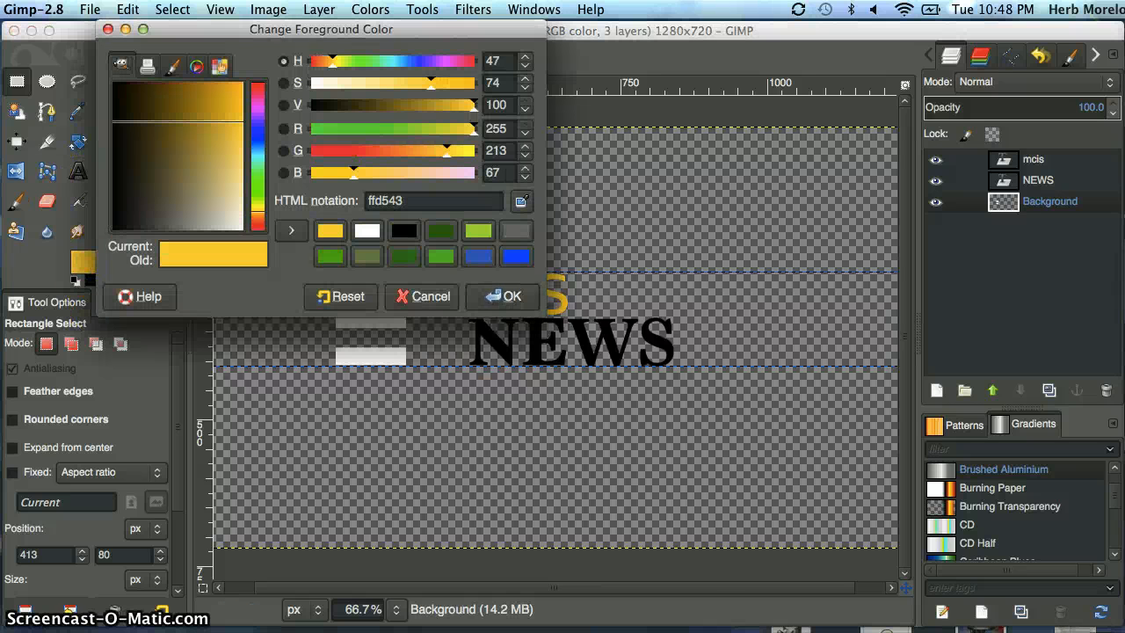
click(364, 231)
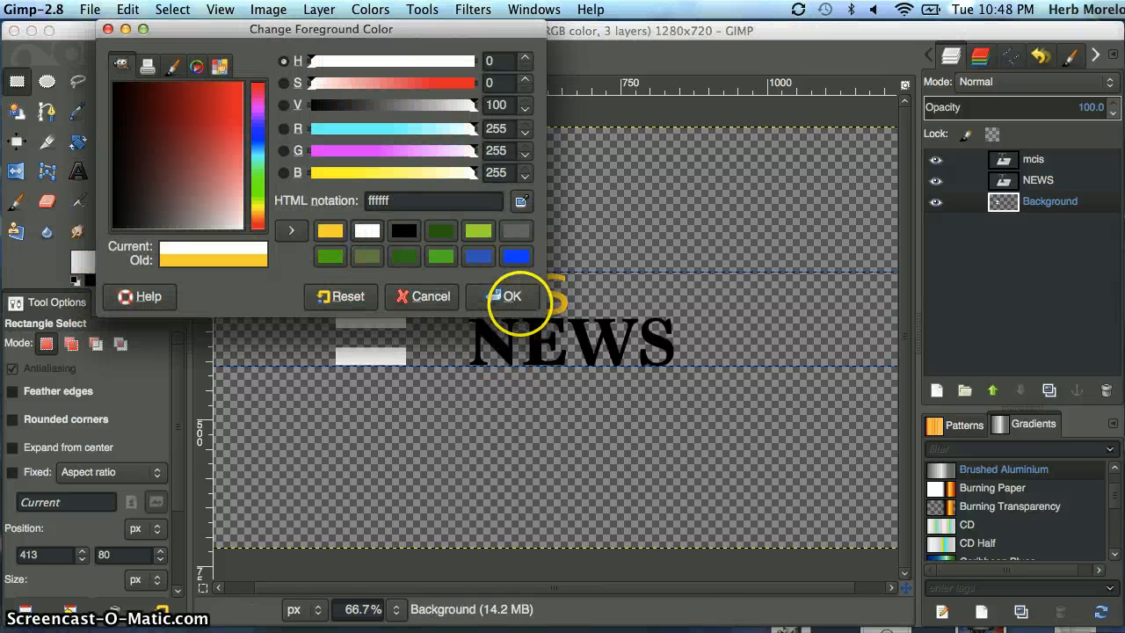
click(508, 296)
drag(92, 266, 457, 198)
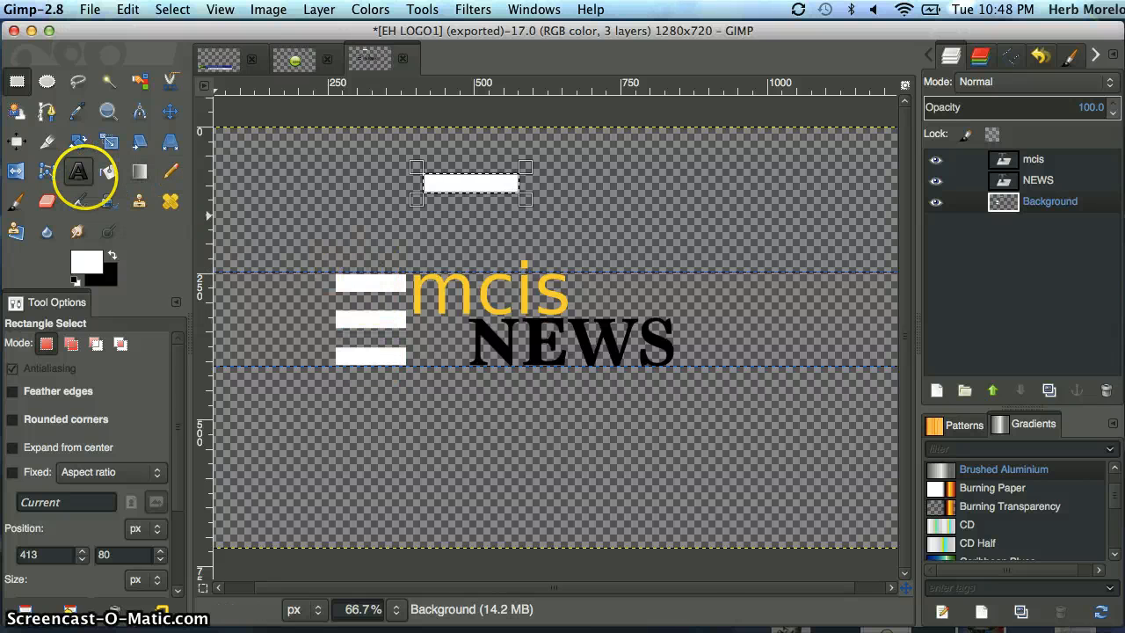
Clear the selection around the new white bar and set the text colour to yellow ffd543.
click(78, 171)
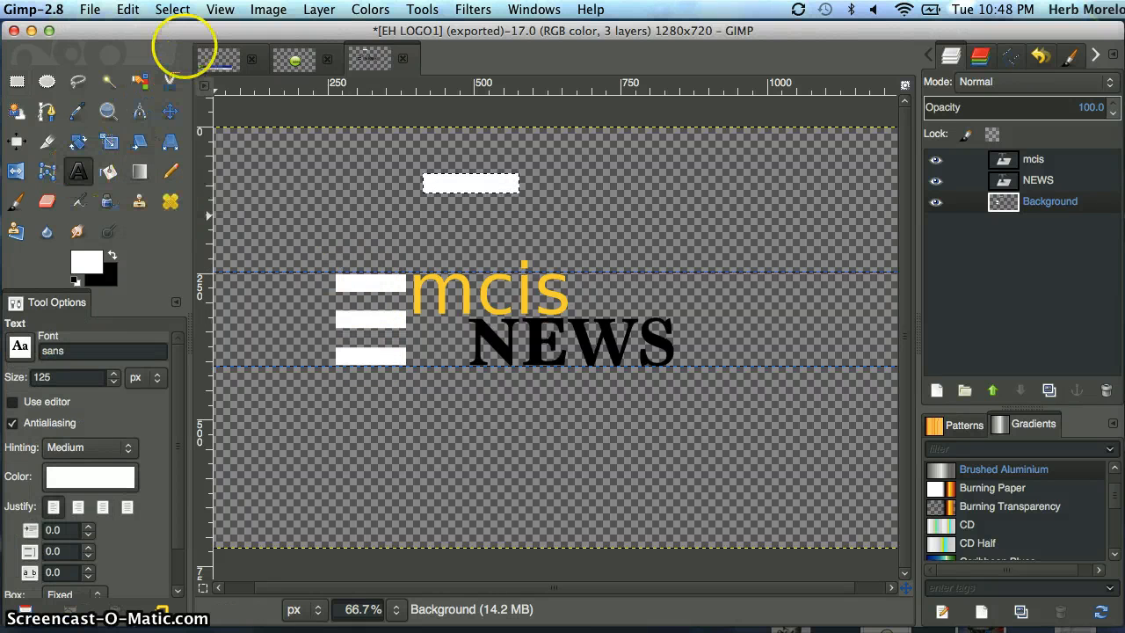
click(163, 11)
click(170, 44)
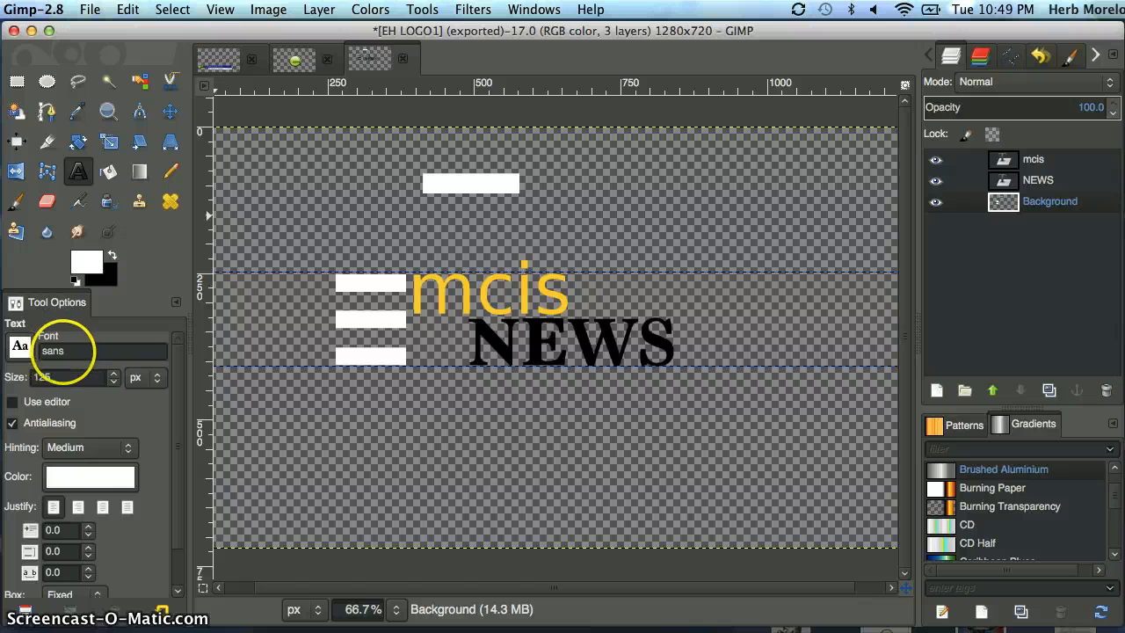
click(88, 474)
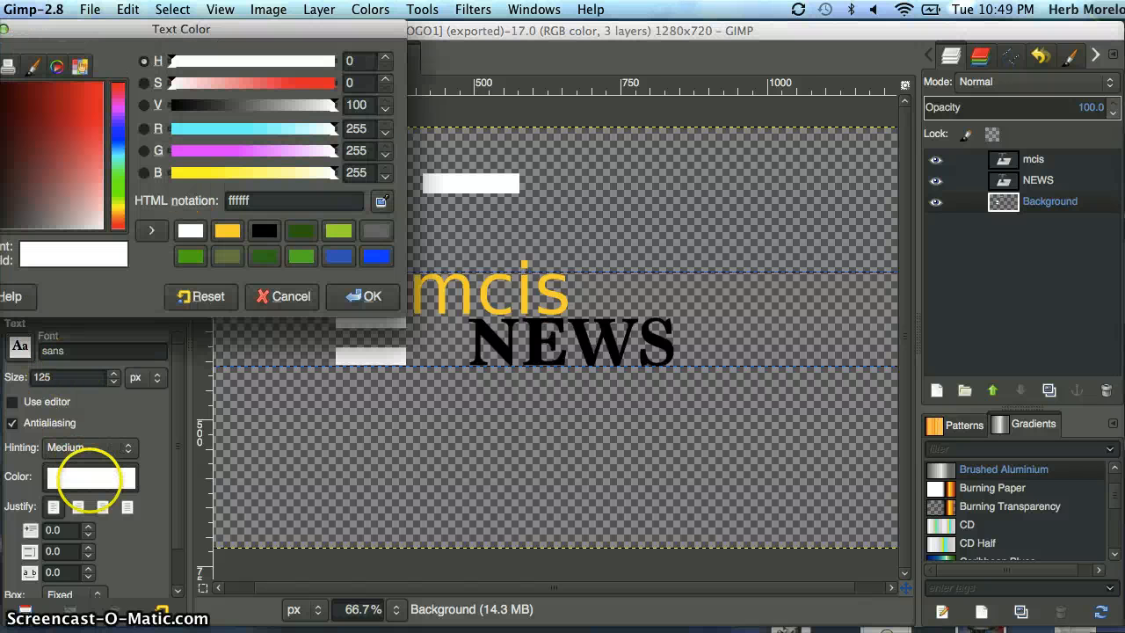
click(228, 231)
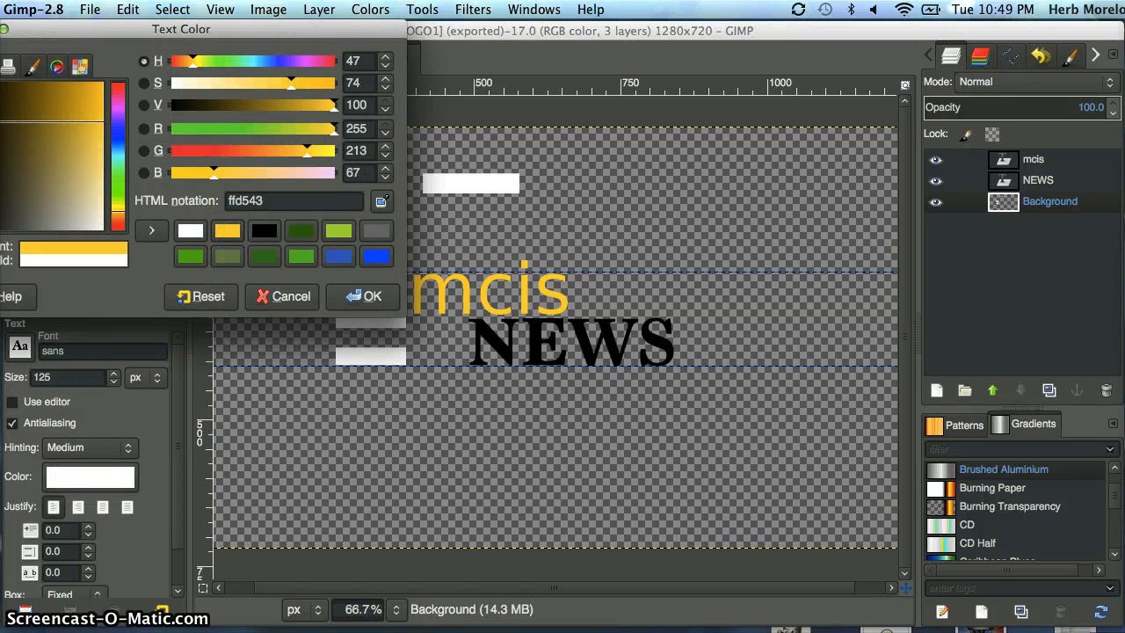
click(358, 298)
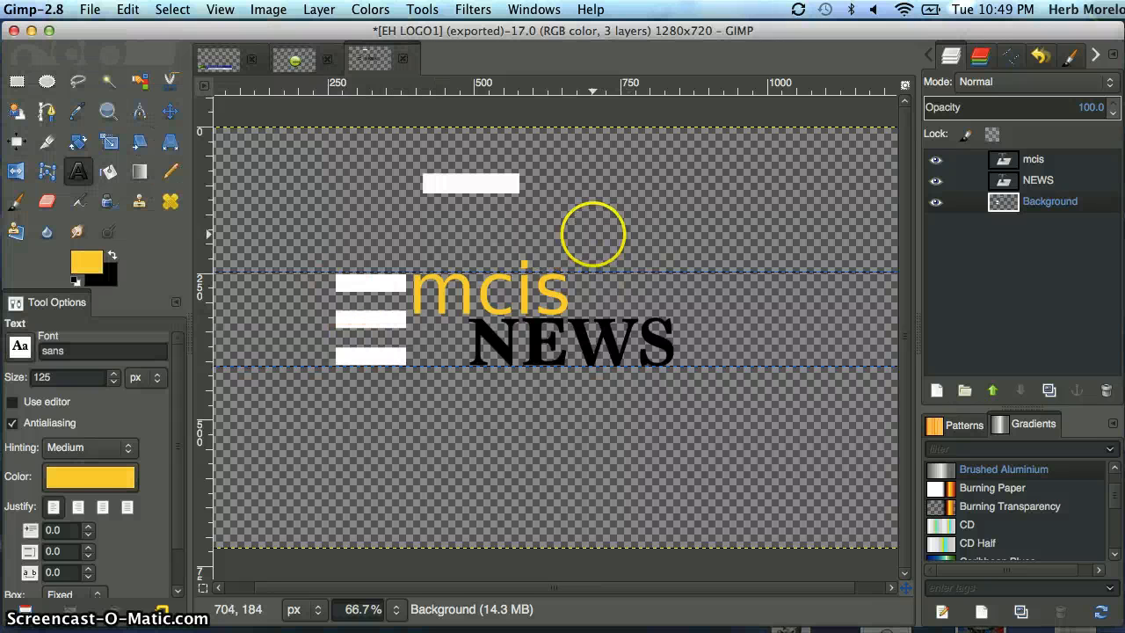
Add the text "MCIS" in the empty area beside the new white bar.
click(589, 191)
text(M)
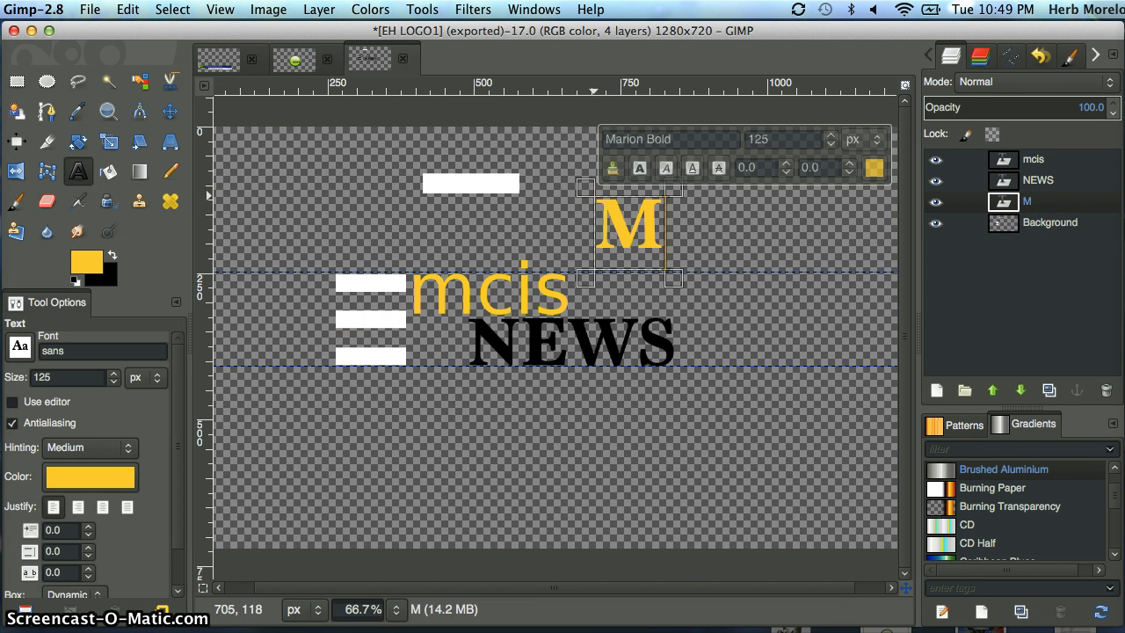
text(CIS)
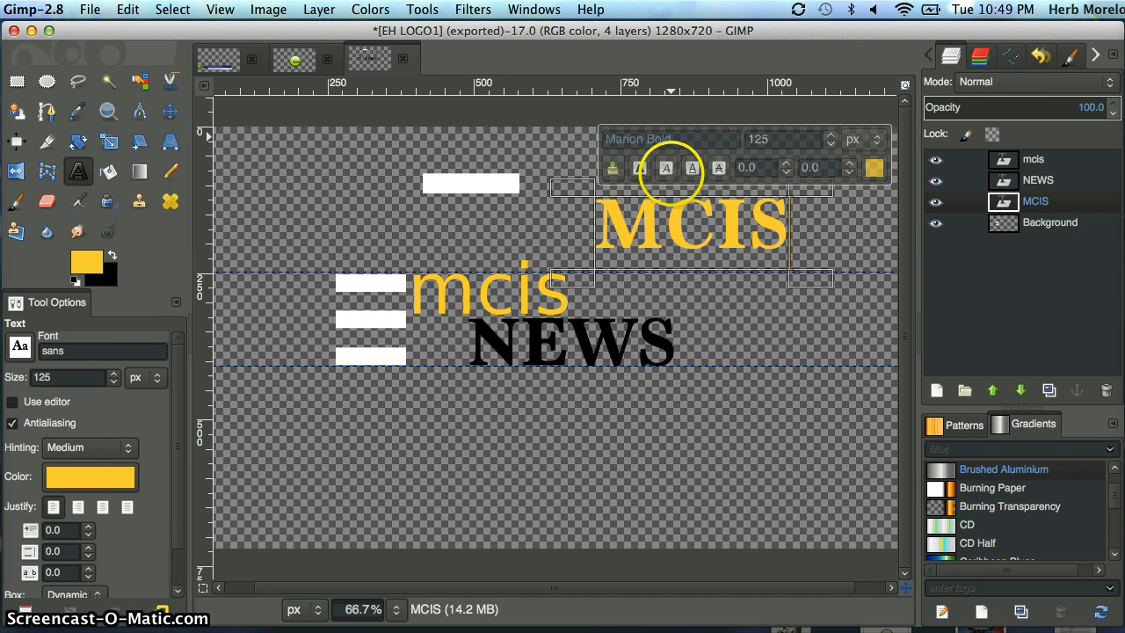
Change the font of the whole MCIS text to Sans.
double_click(683, 224)
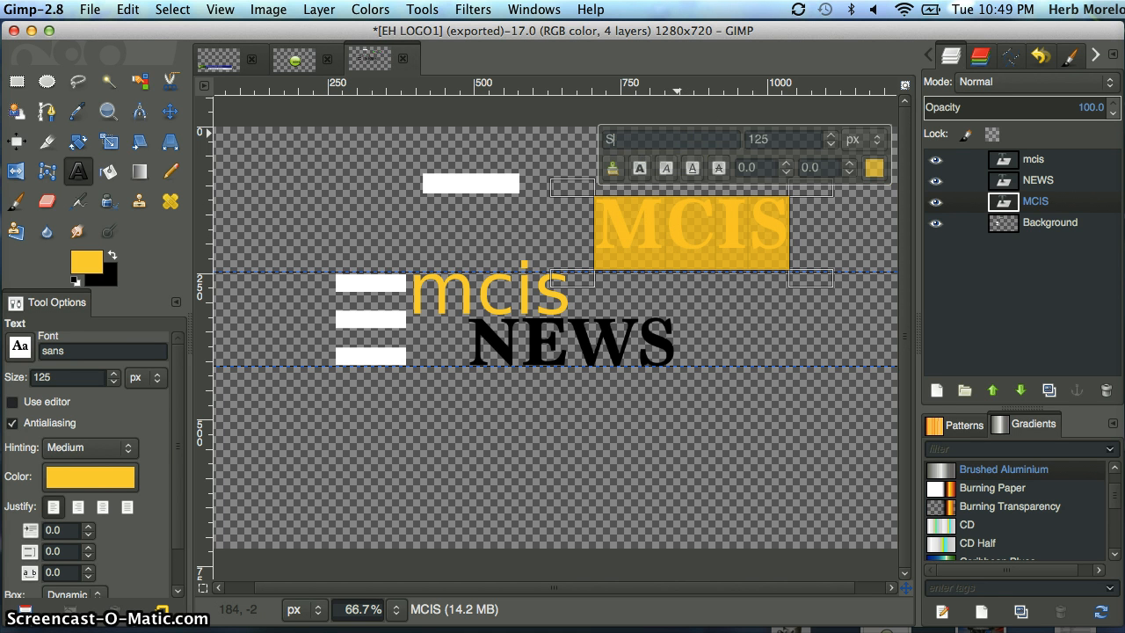
key(Return)
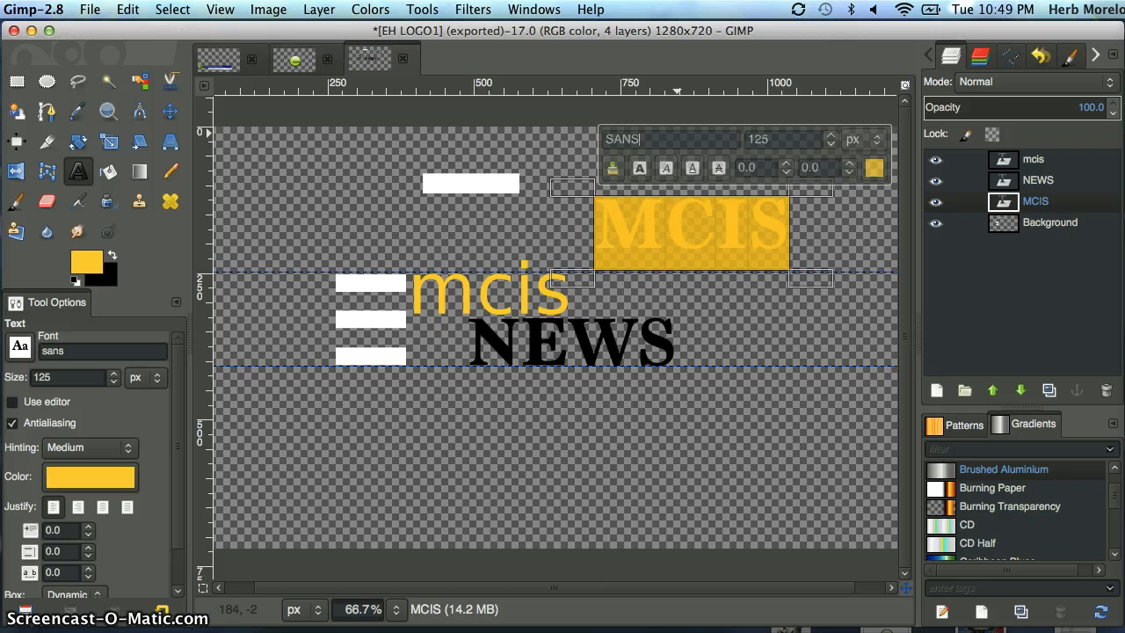
key(BackSpace)
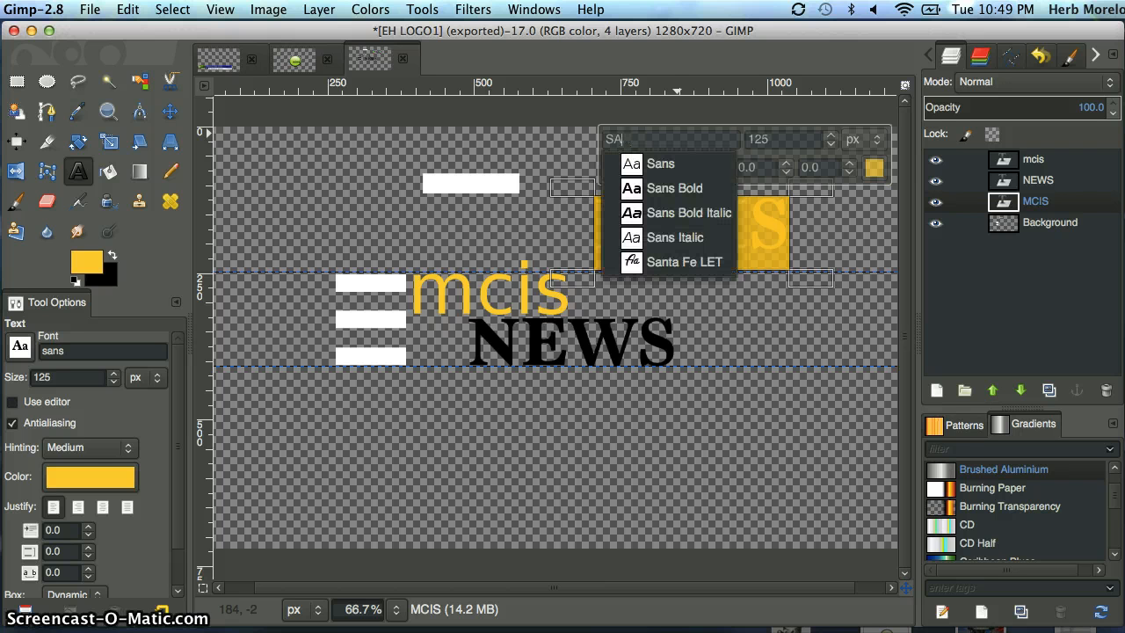
key(BackSpace)
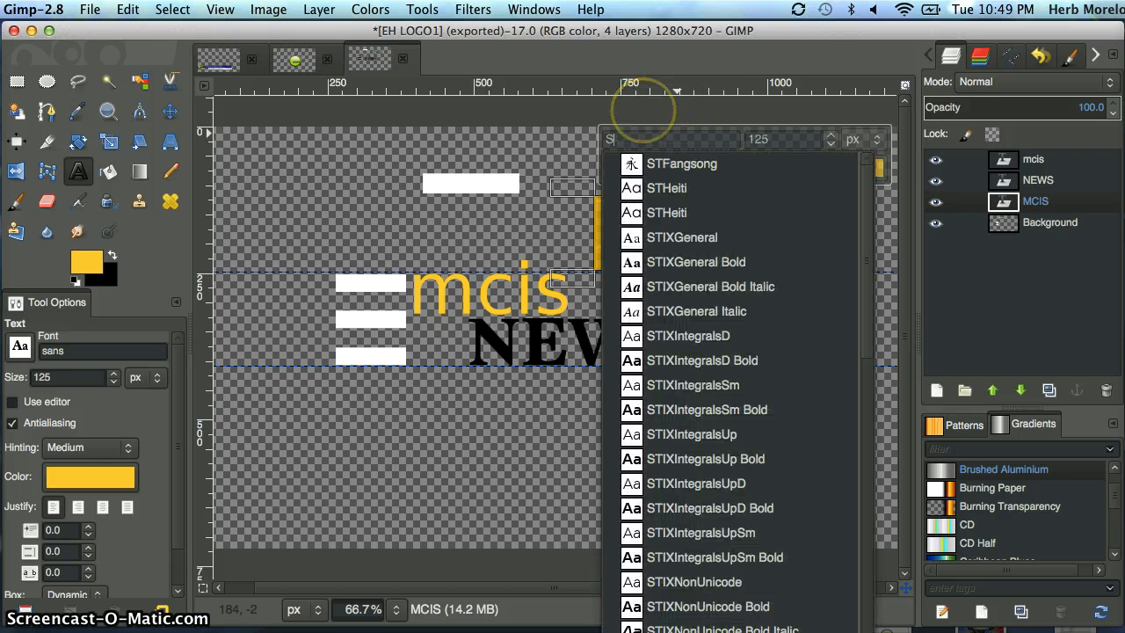
text(an)
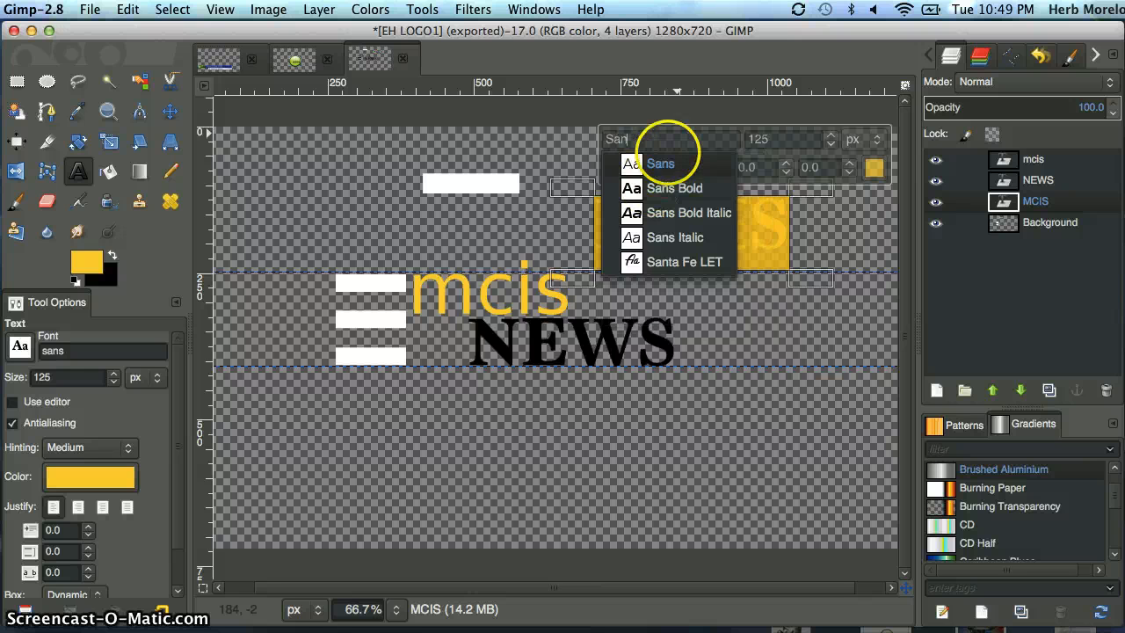
click(660, 163)
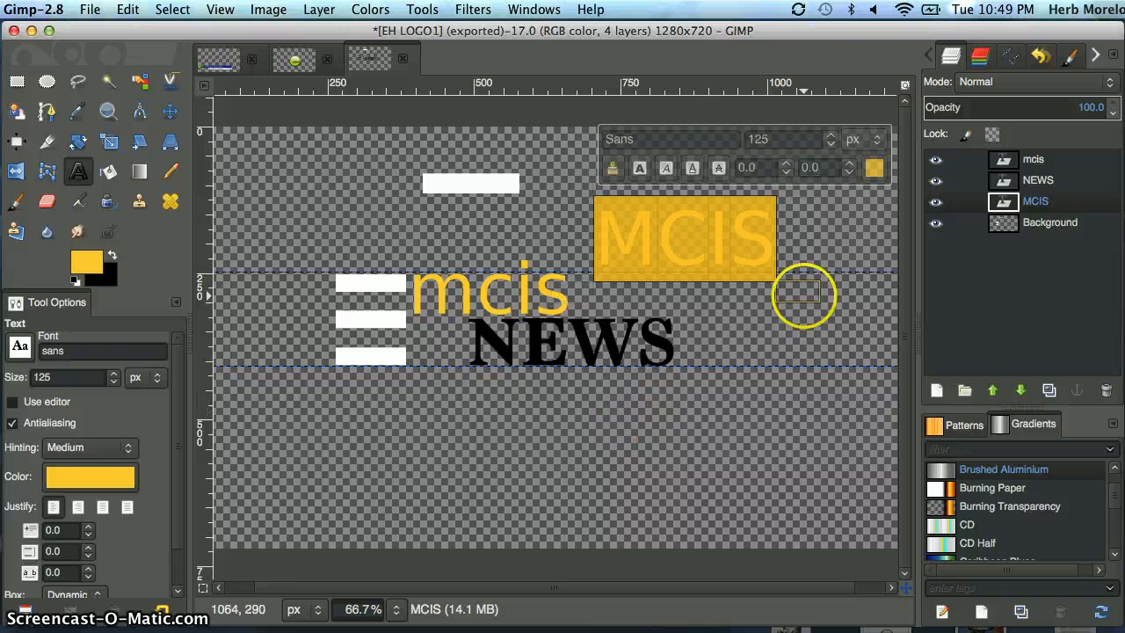
Delete the uppercase MCIS text layer from the logo image.
click(17, 81)
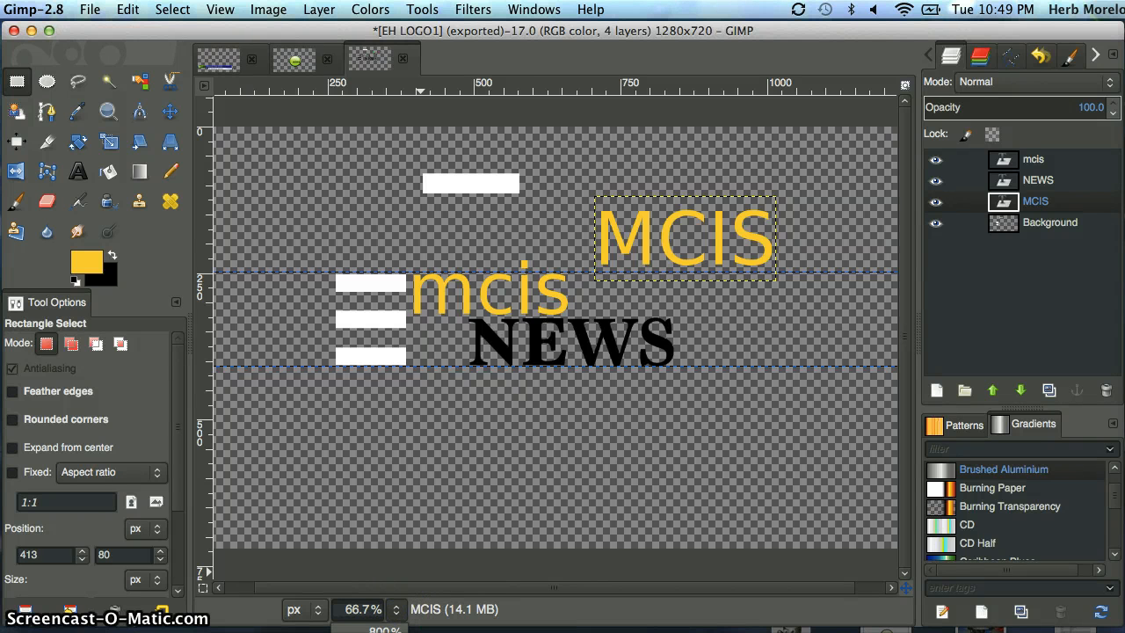
click(385, 632)
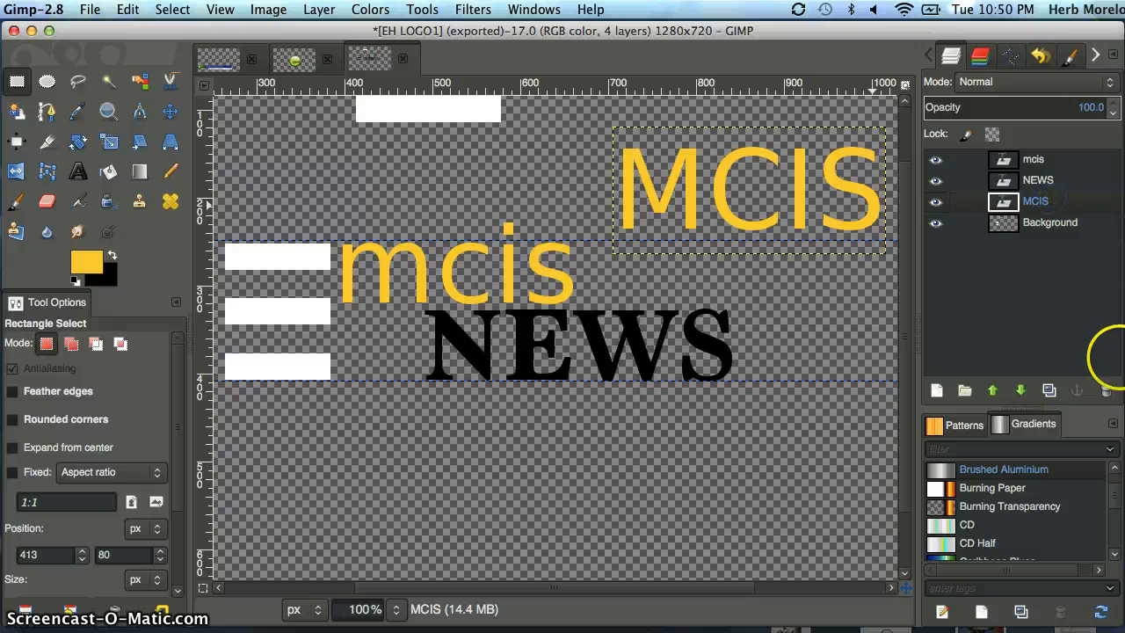
click(1103, 391)
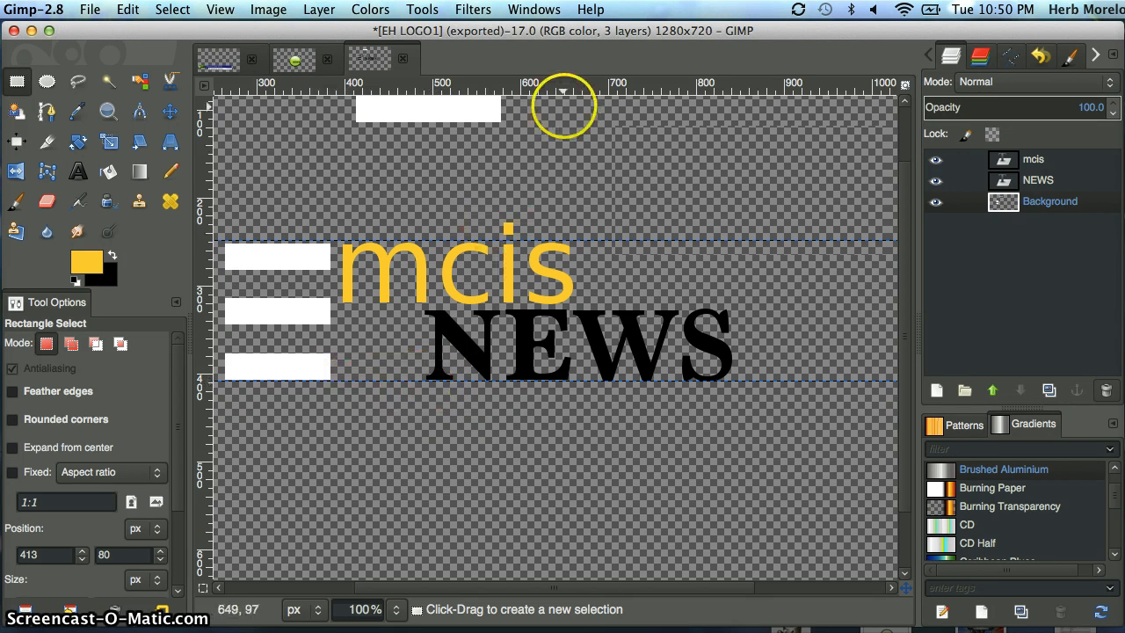
Place a horizontal guide along the upper edge of the logo's three white stripes.
click(565, 85)
drag(565, 85, 571, 241)
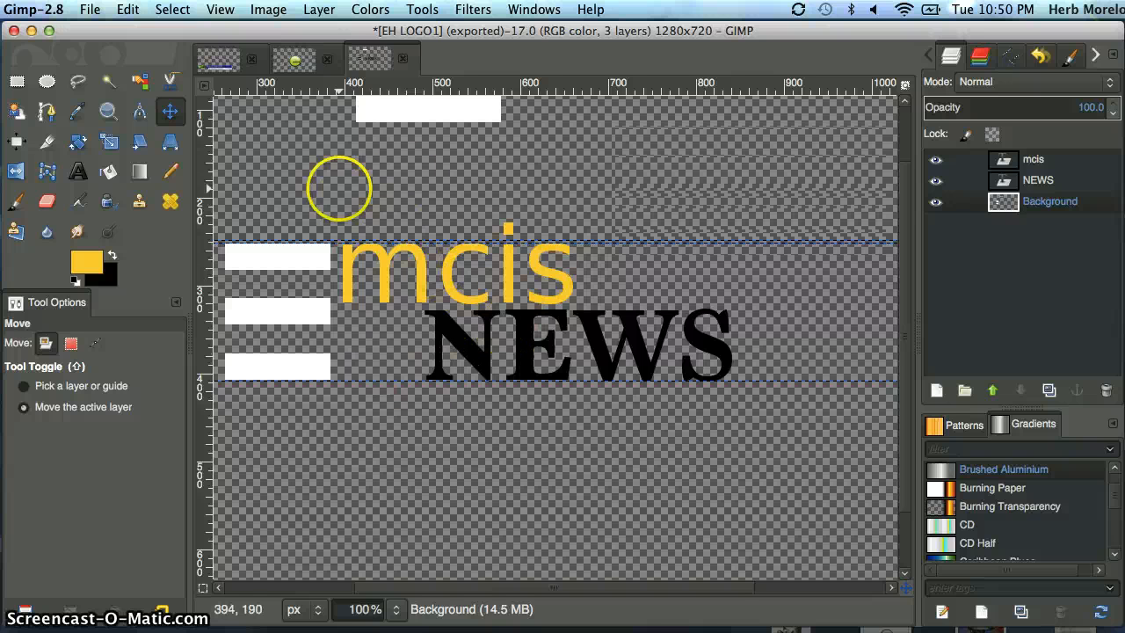
Export the logo to the Desktop as EH LOGO1.png, replacing the existing file and keeping the current PNG options.
click(90, 10)
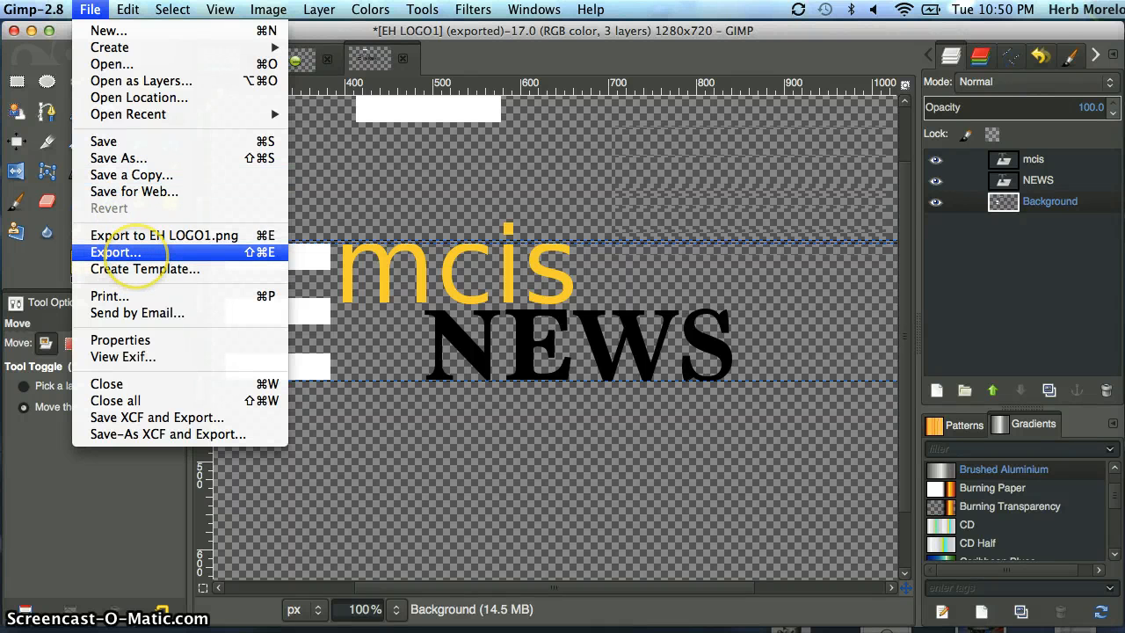
click(123, 253)
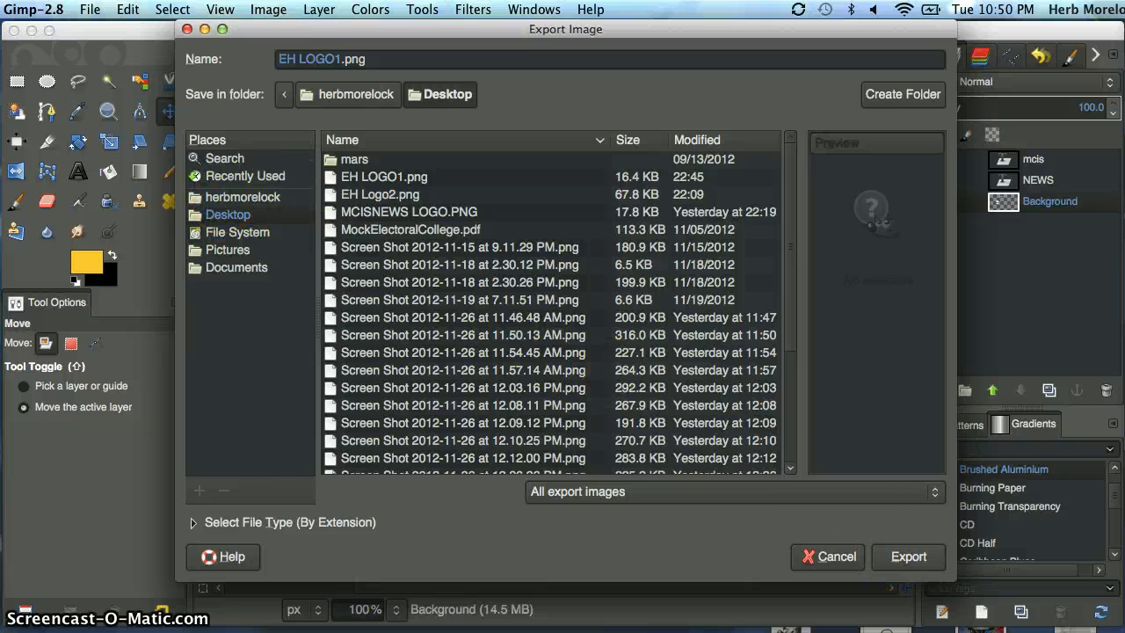
click(905, 559)
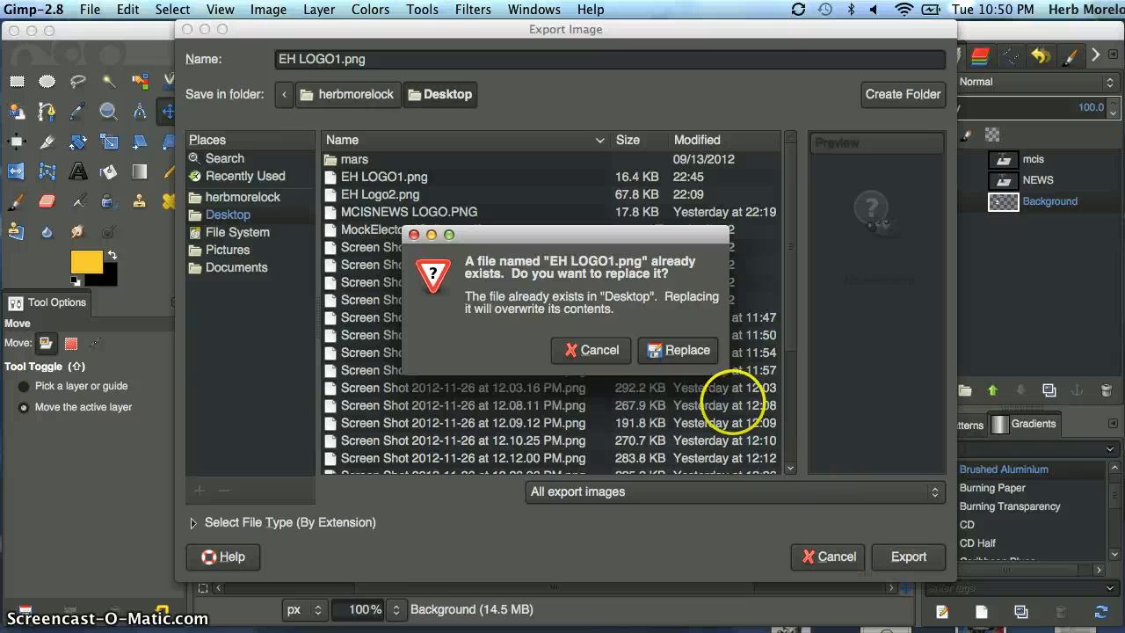
click(683, 352)
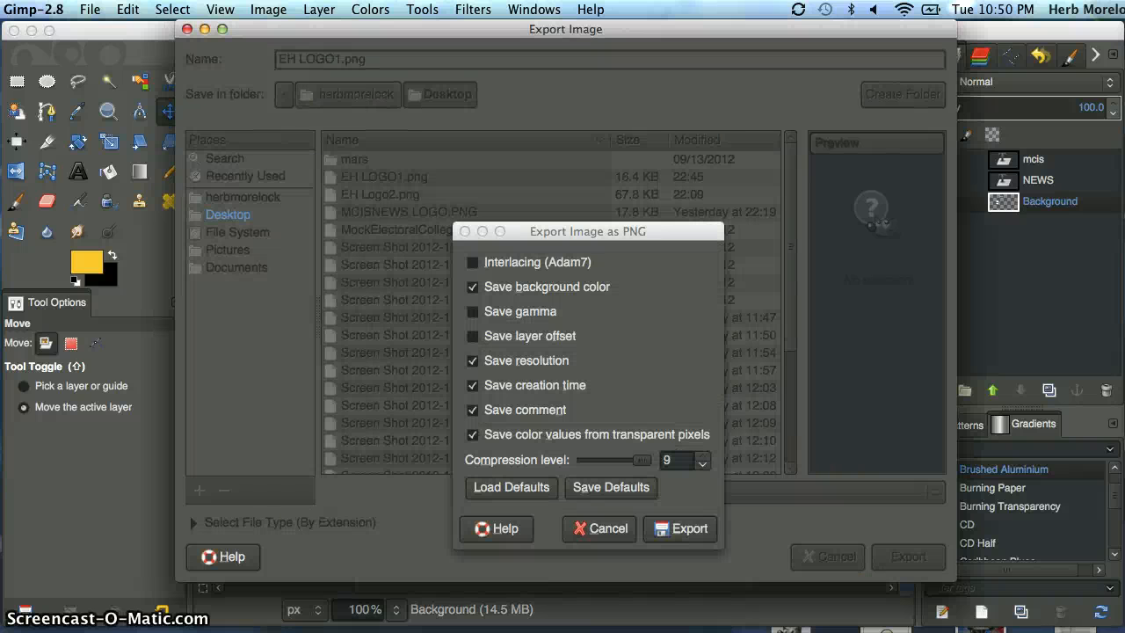
click(677, 529)
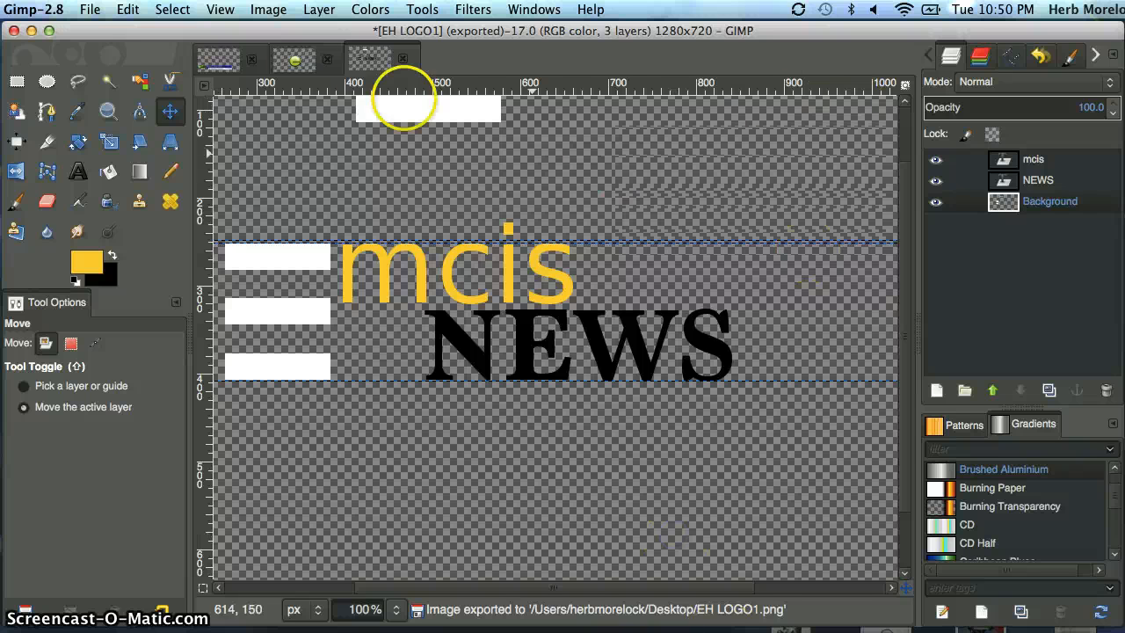
Delete the EH LOGO1.png layer from the lower-third image.
click(225, 59)
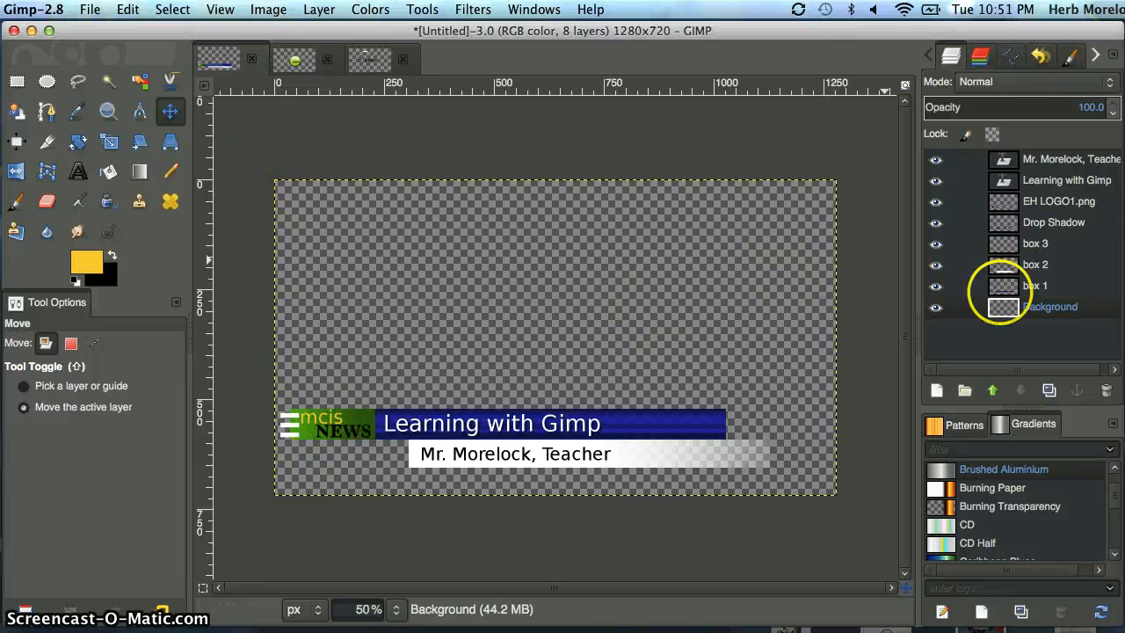
click(1051, 202)
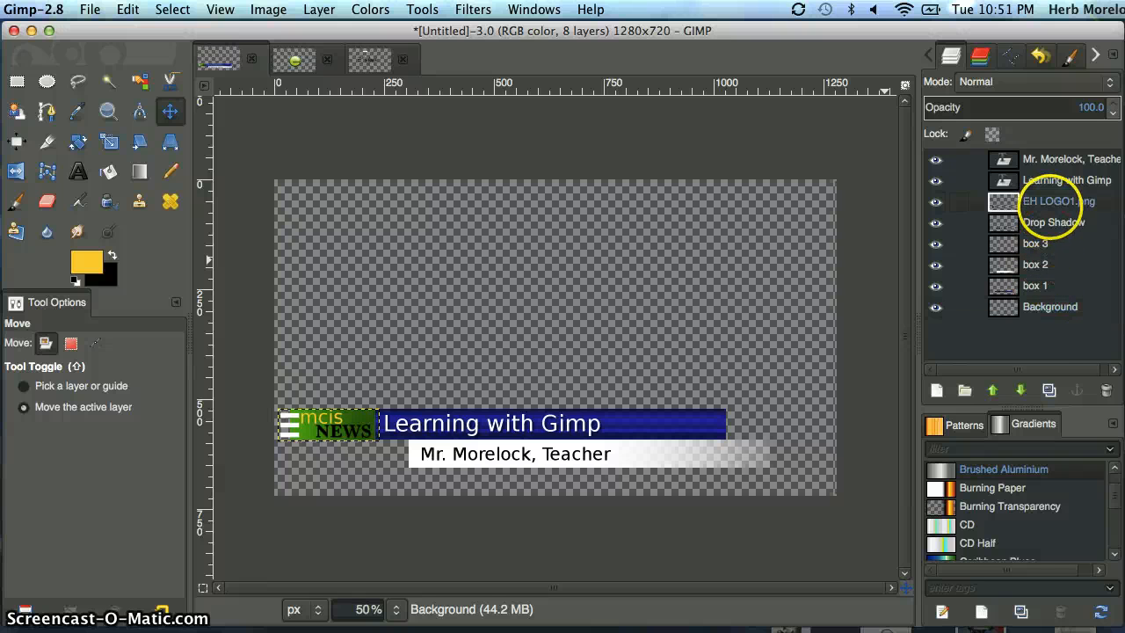
click(1106, 390)
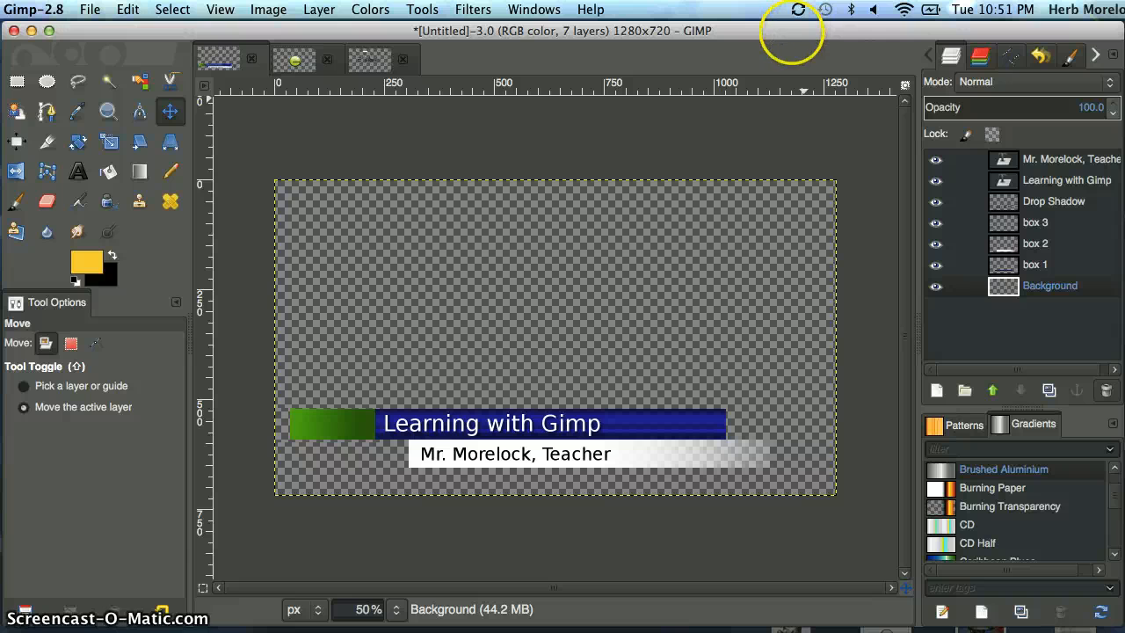
Add EH LOGO1.png from the Desktop to the lower-third image as a layer above the Background.
drag(767, 34, 882, 324)
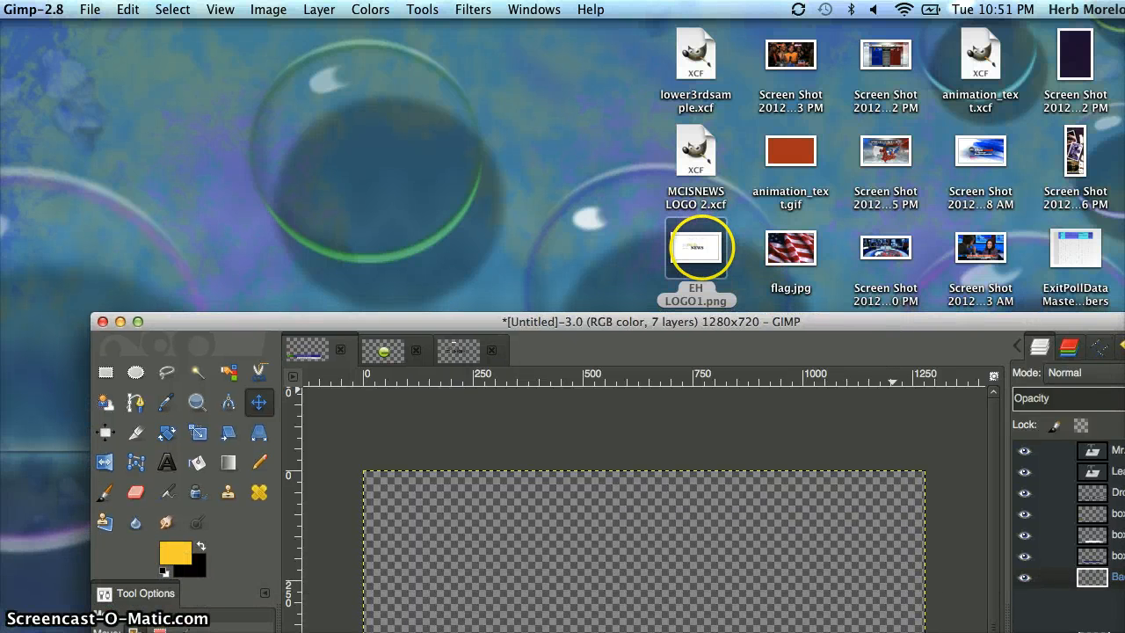
drag(701, 247, 728, 552)
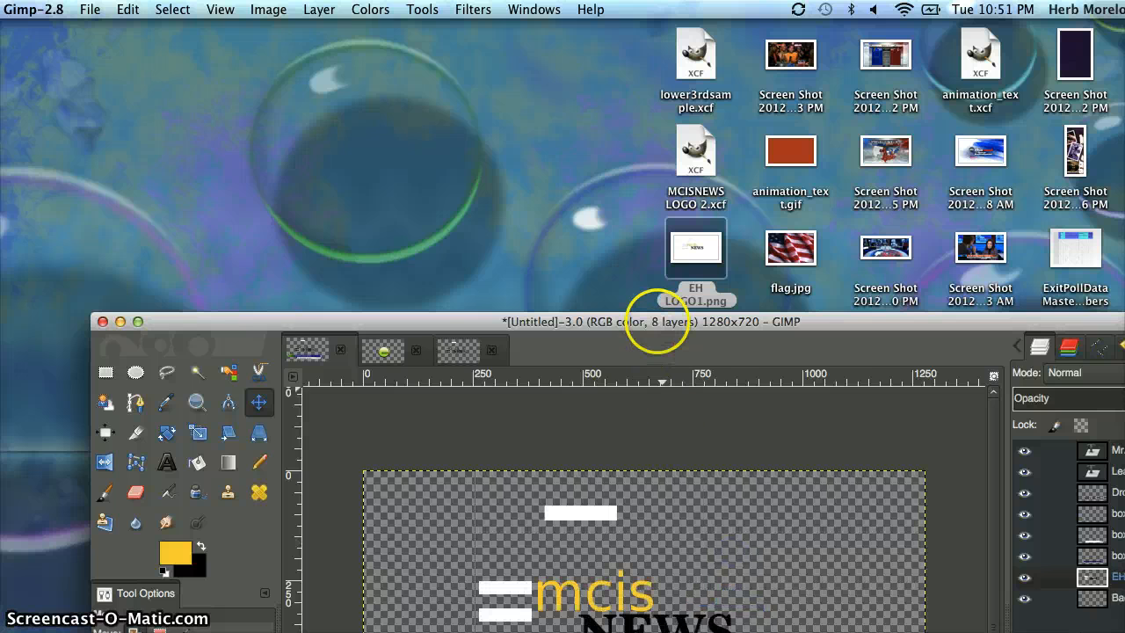
drag(658, 318, 569, 88)
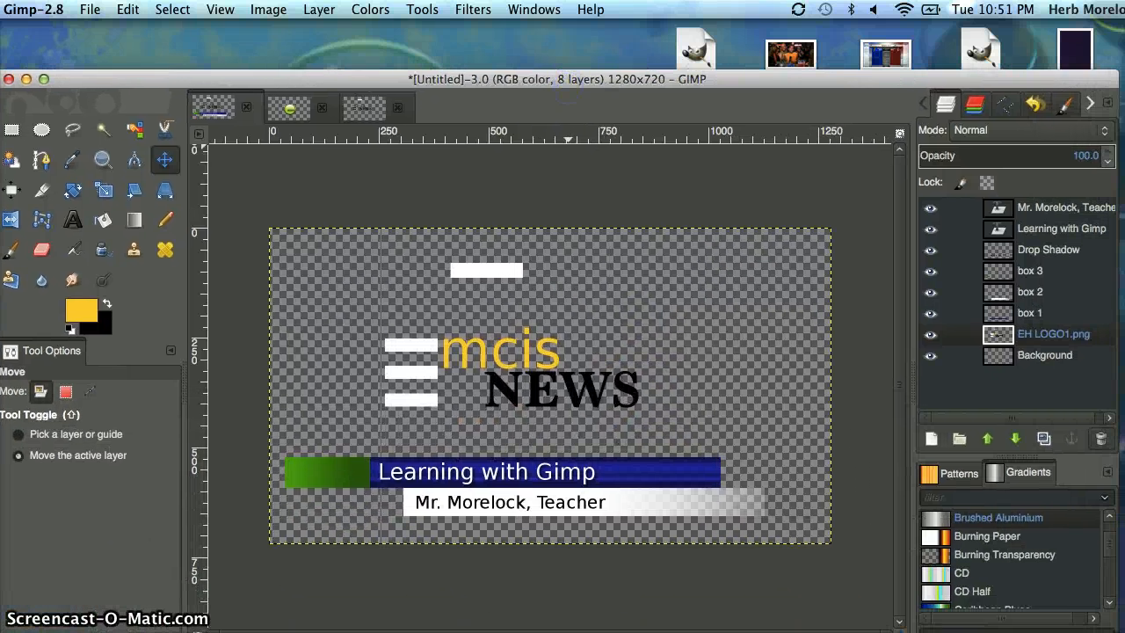
drag(596, 46, 587, 38)
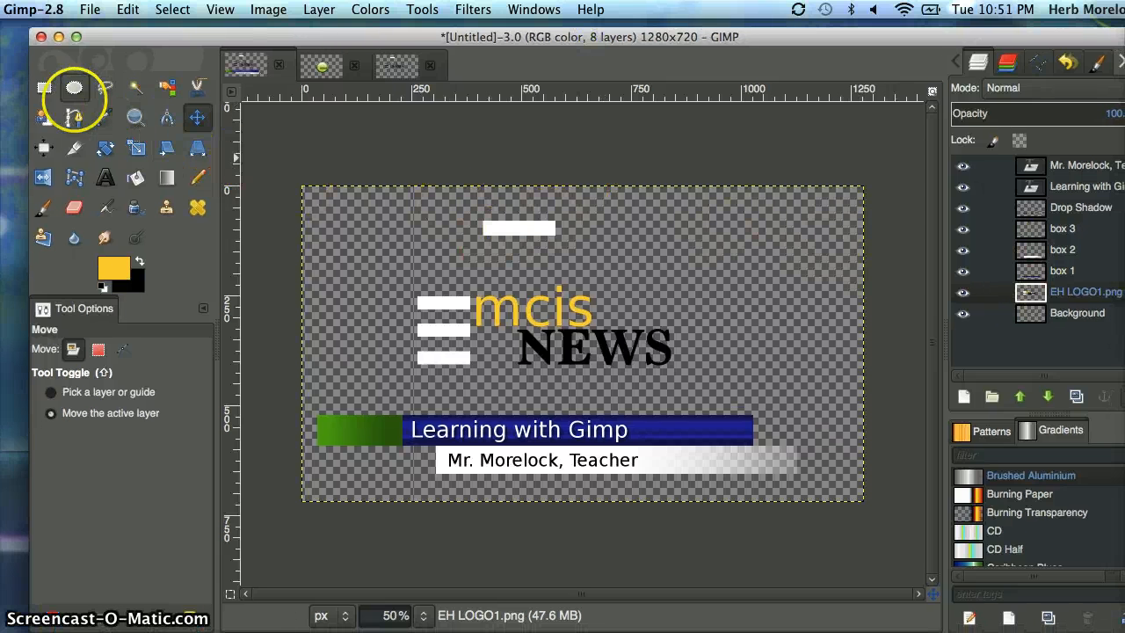
Cut the stray white bar above the logo out of the EH LOGO1.png layer and clear the selection.
click(44, 87)
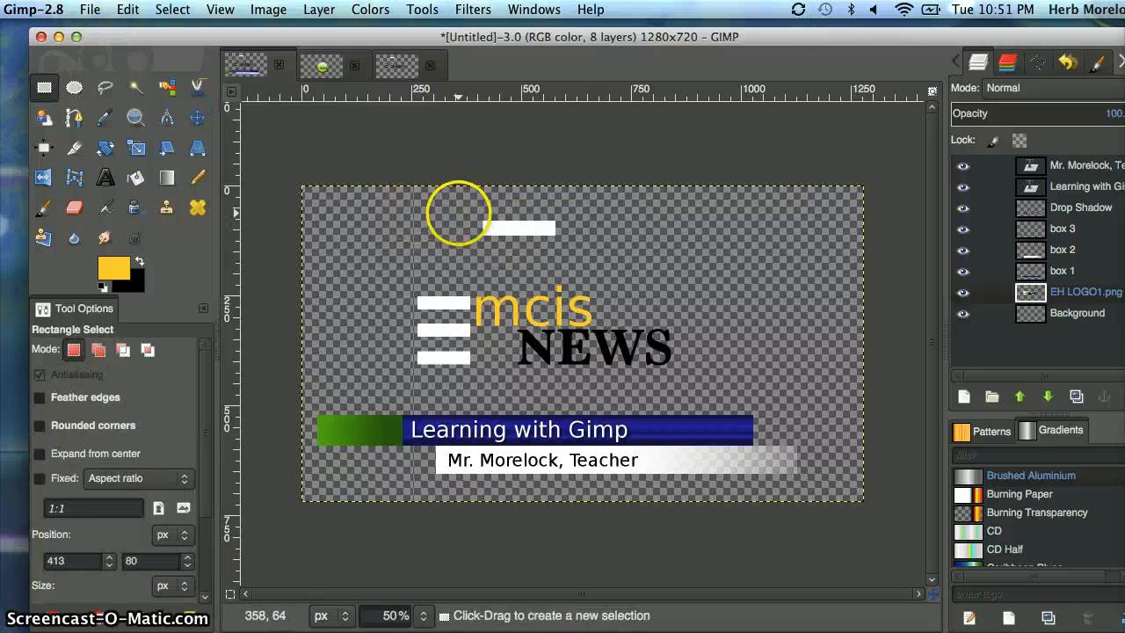
drag(575, 252, 588, 255)
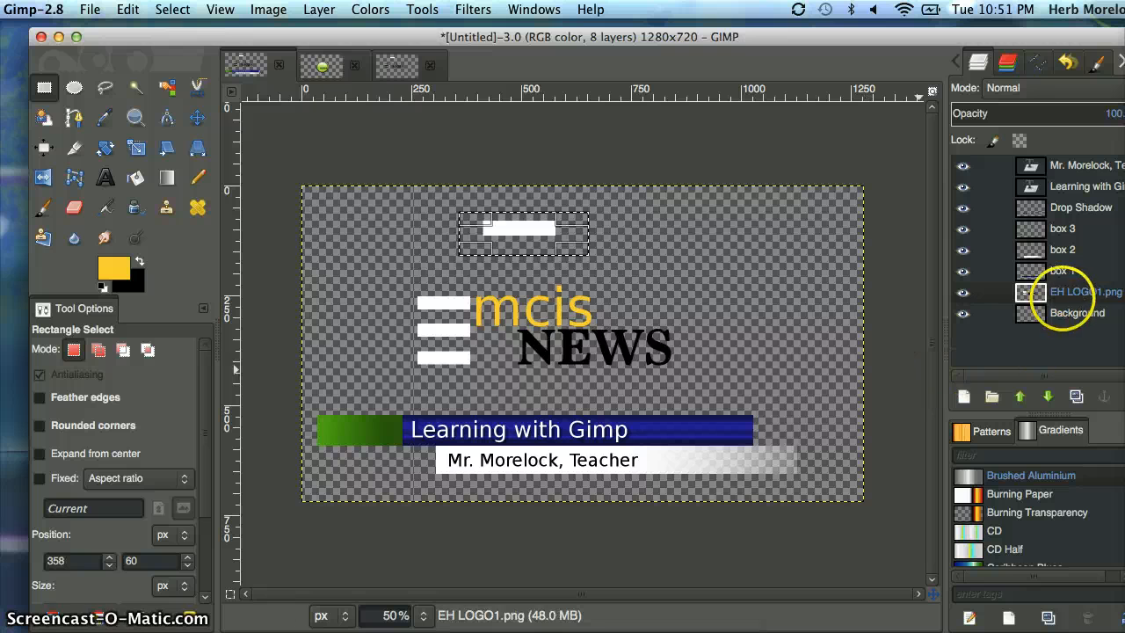
click(1066, 293)
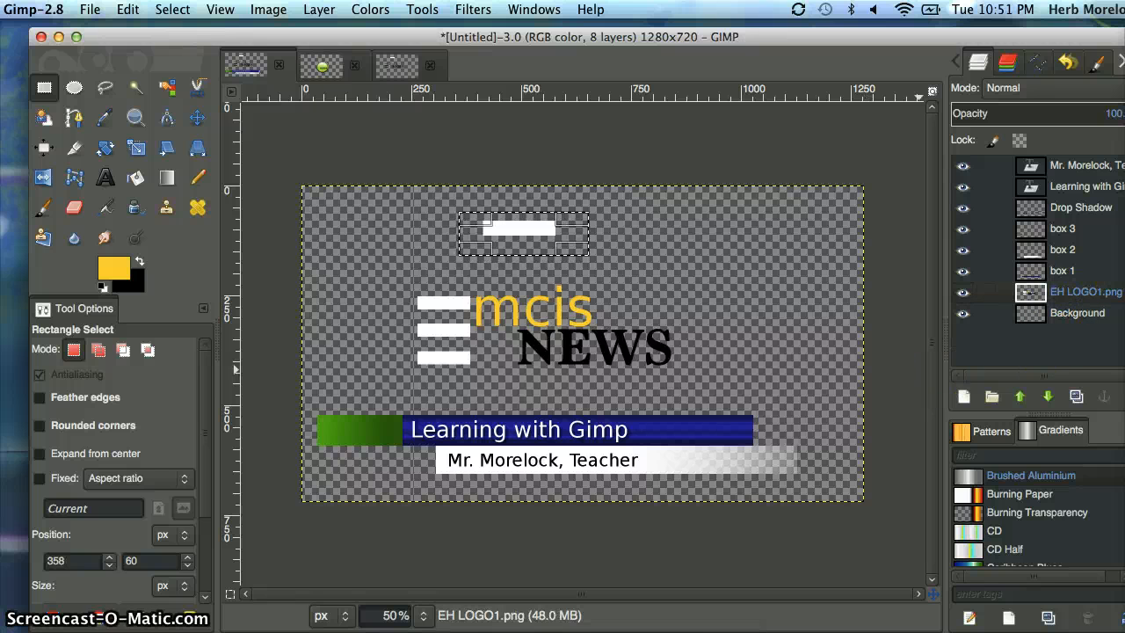
key(ctrl+x)
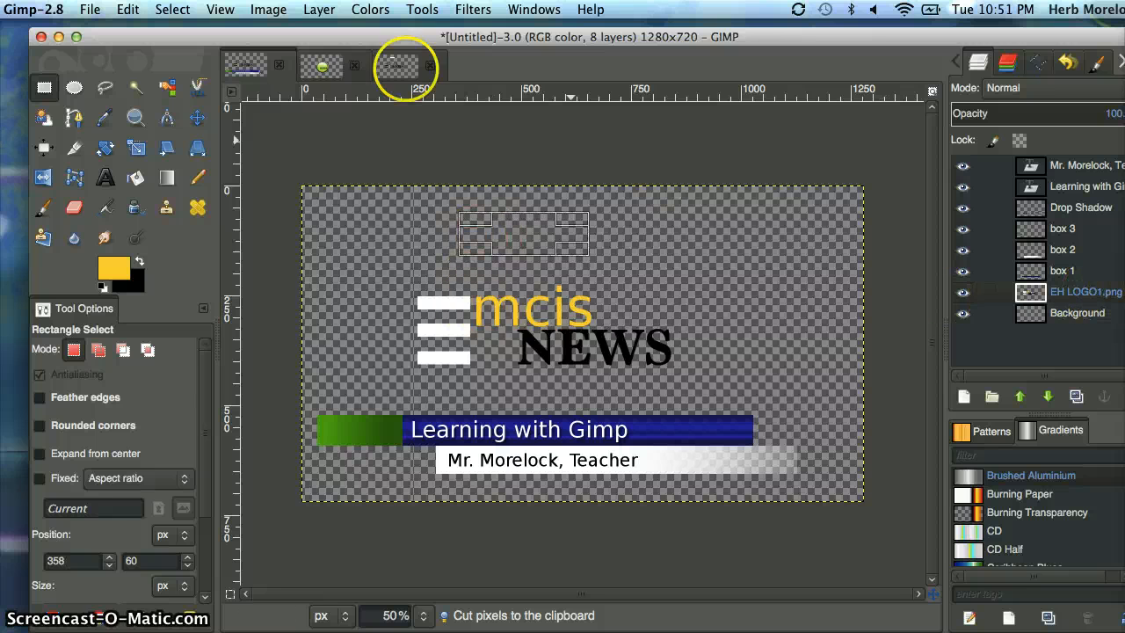
click(172, 10)
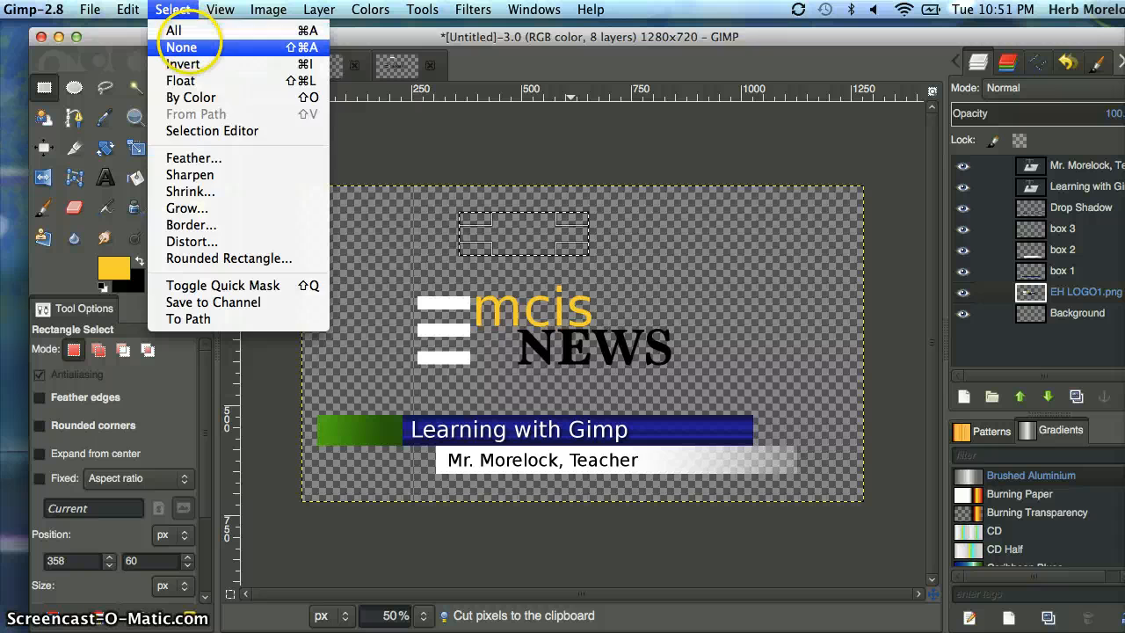
click(188, 44)
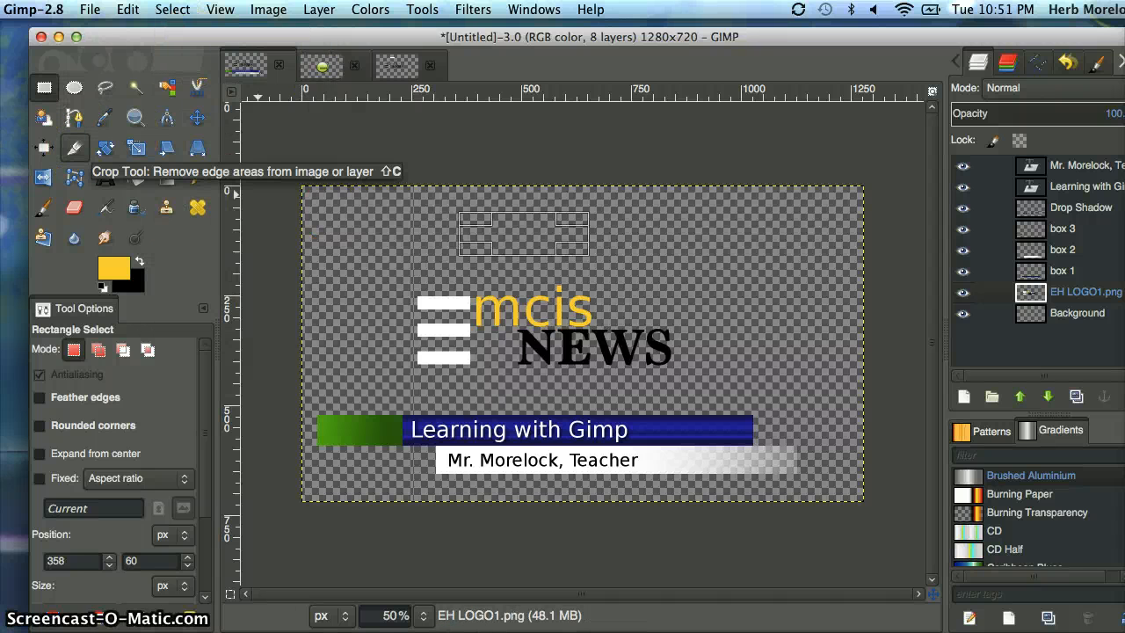
Crop only the EH LOGO1.png layer to an area of about 638 × 246 px around the logo.
click(74, 147)
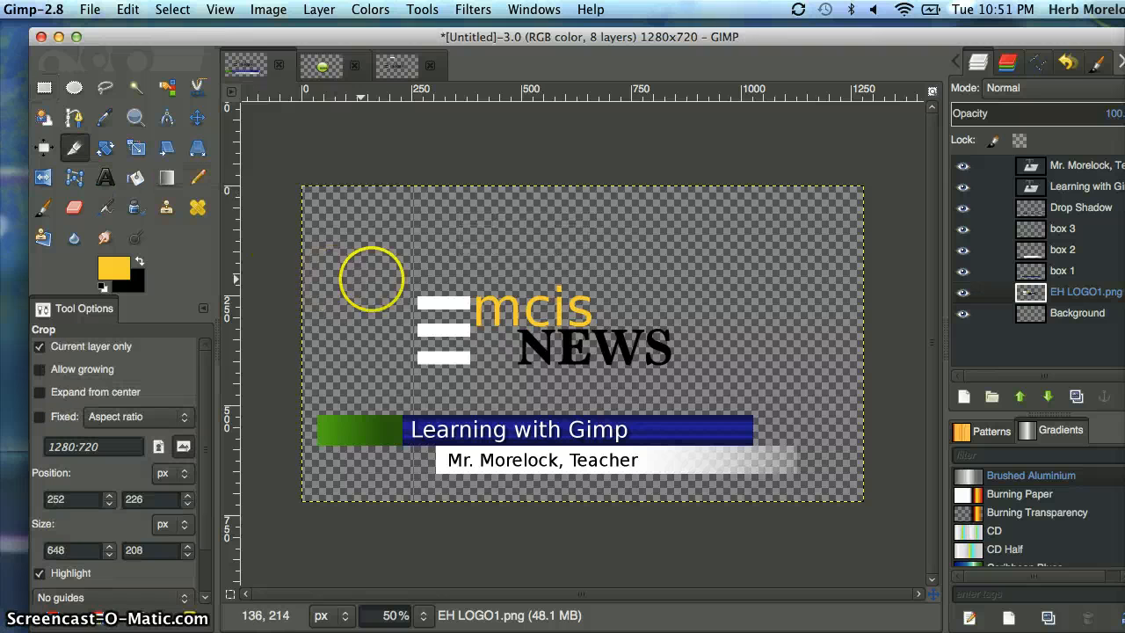
drag(400, 275, 680, 383)
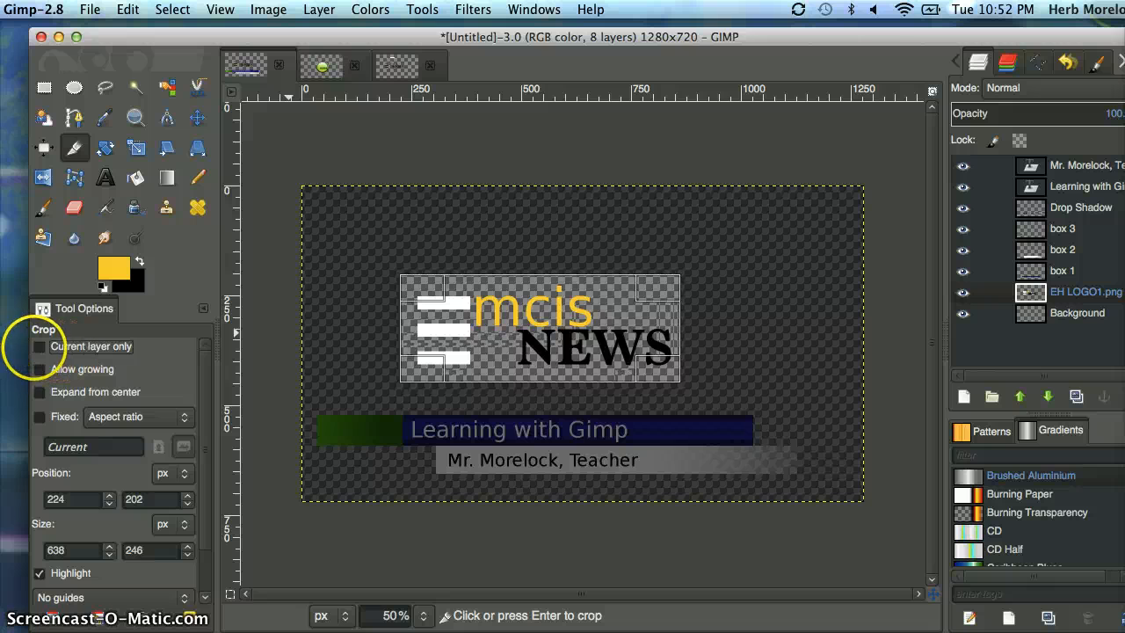
click(38, 347)
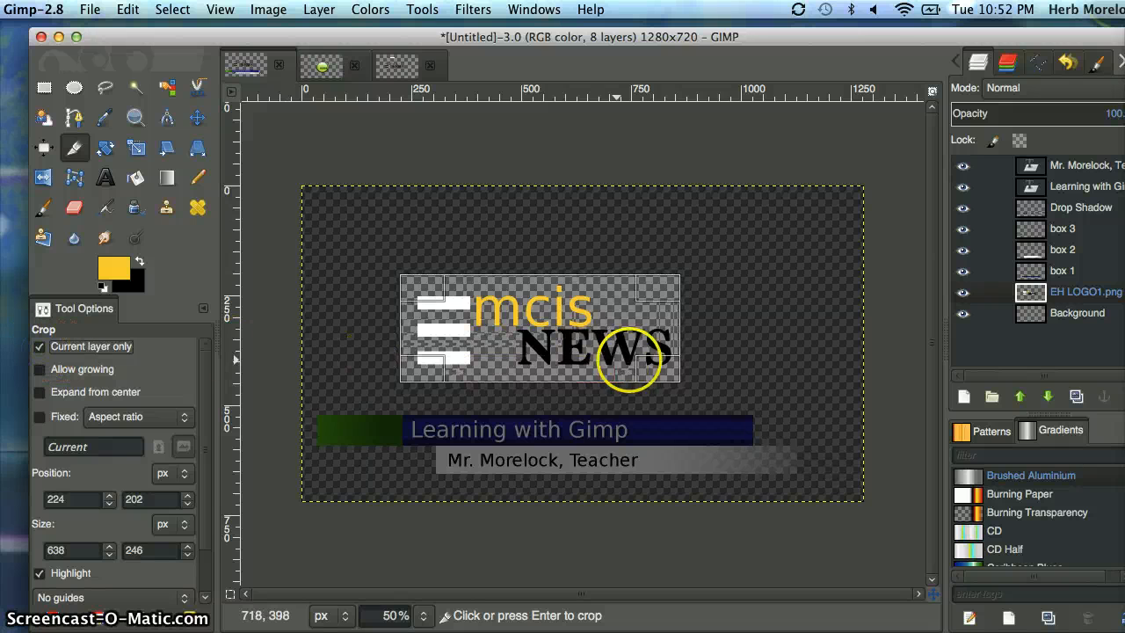
click(655, 360)
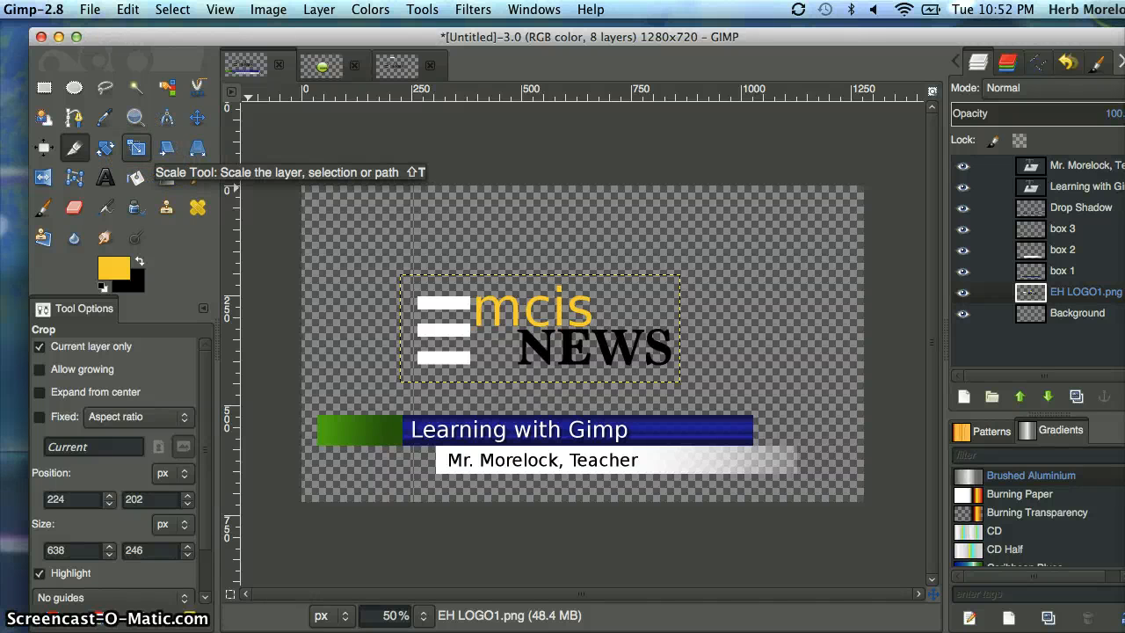
Scale the EH LOGO1.png layer down to about 270 × 104 px with the aspect ratio linked.
click(136, 148)
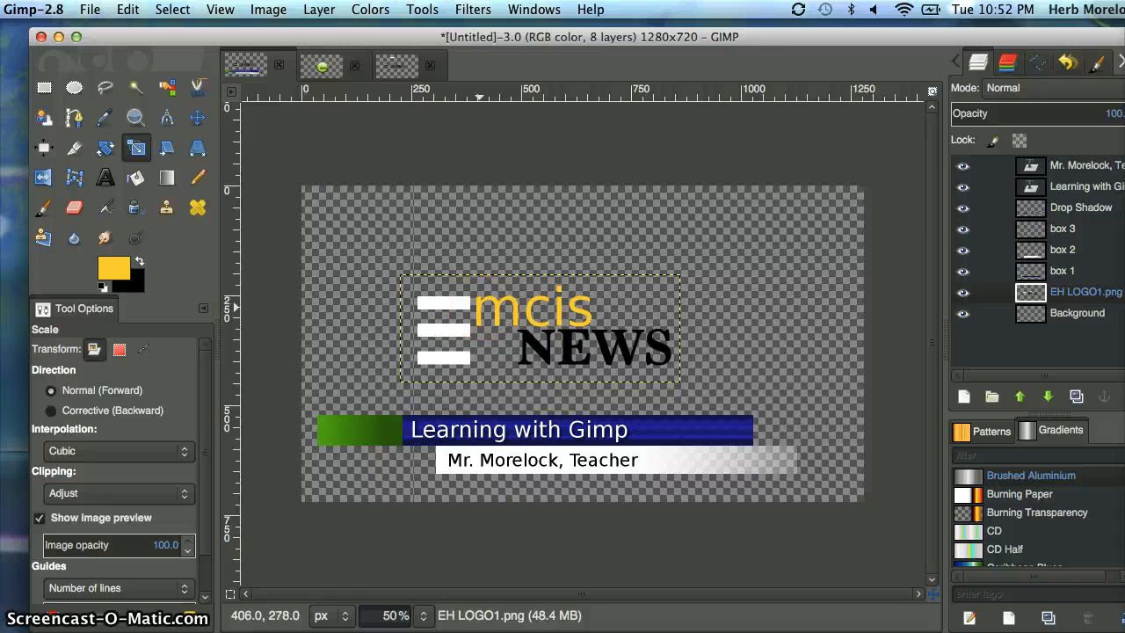
click(479, 307)
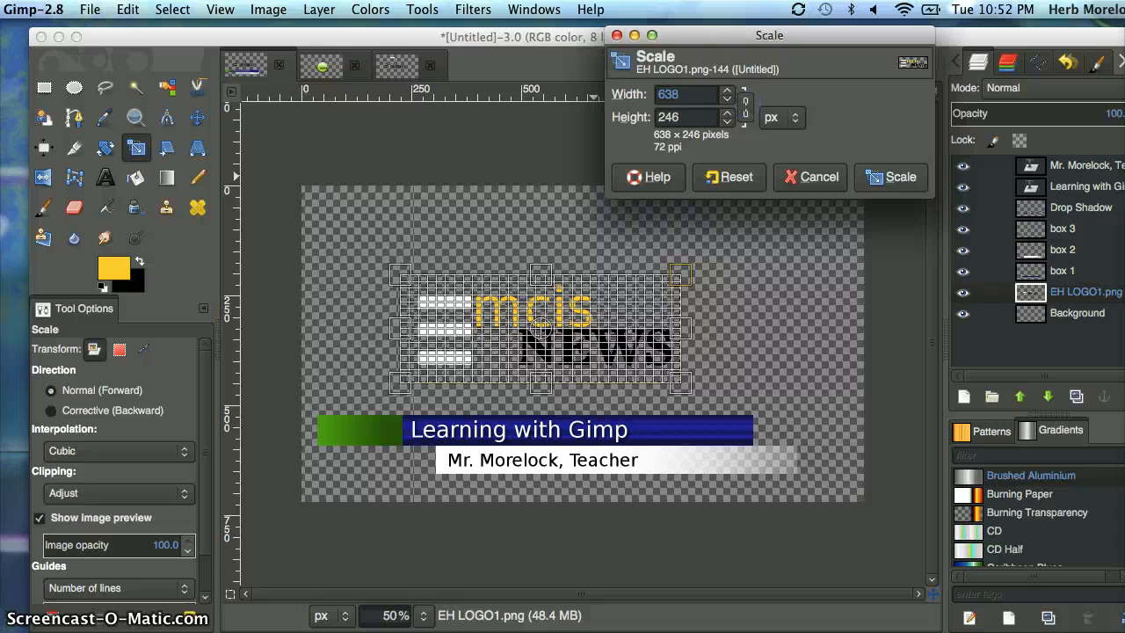
click(745, 107)
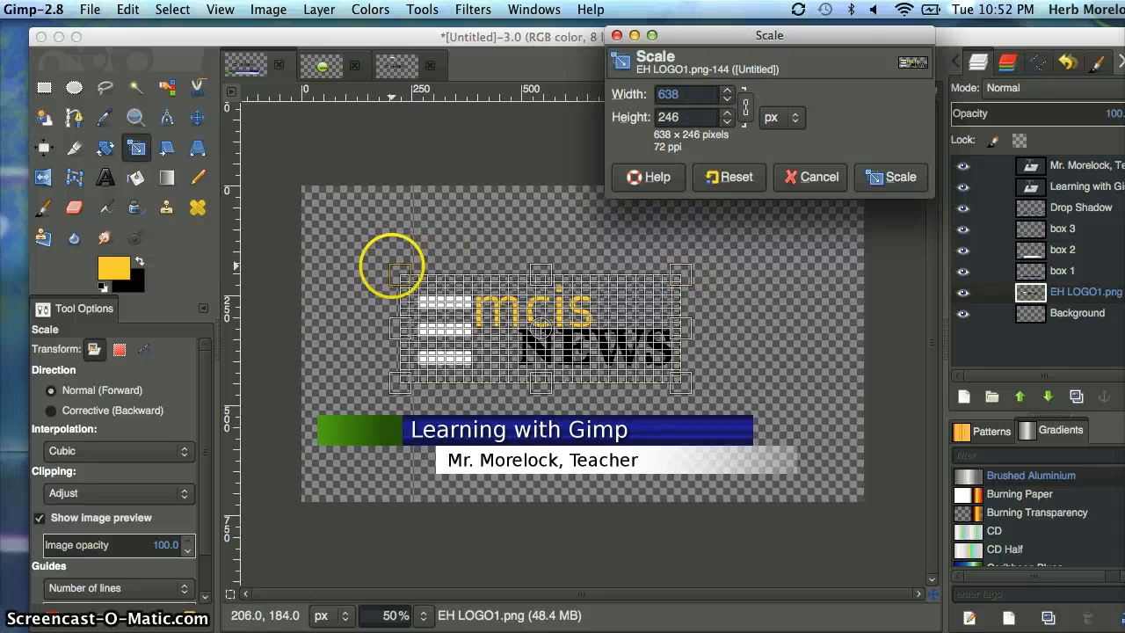
drag(399, 275, 551, 328)
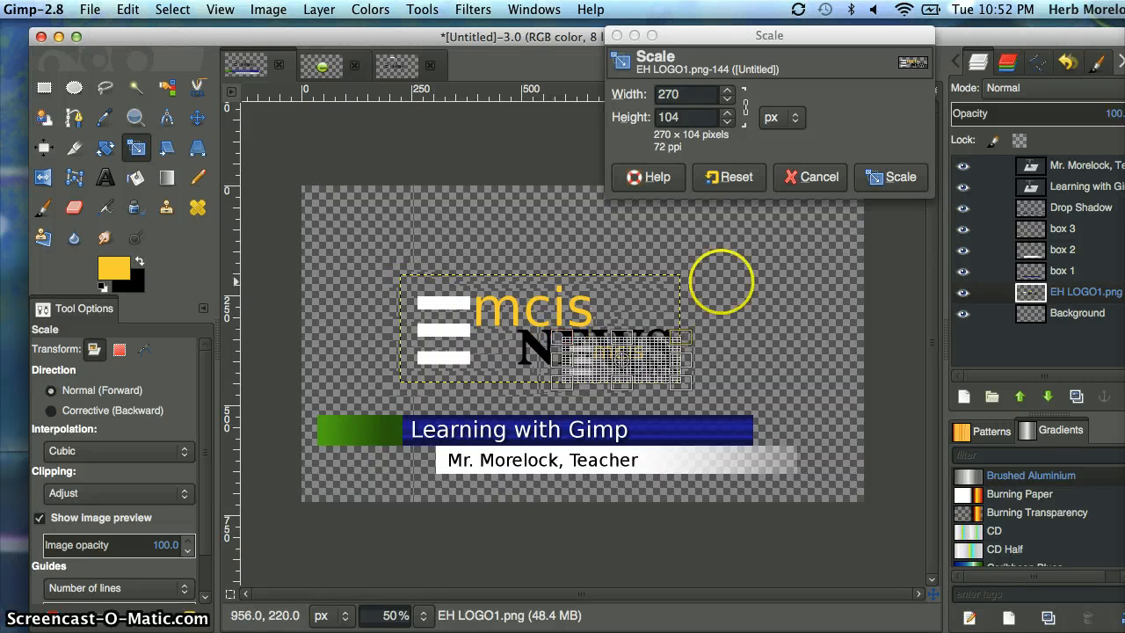
click(891, 176)
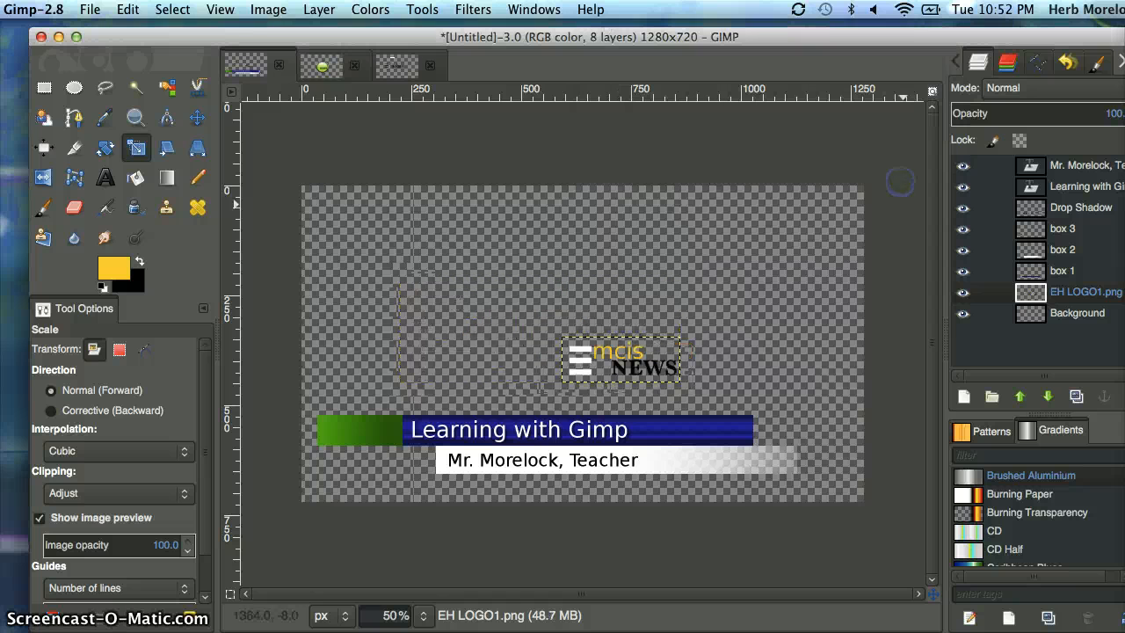
Move the logo over the green box and raise its layer directly above box 3.
click(197, 118)
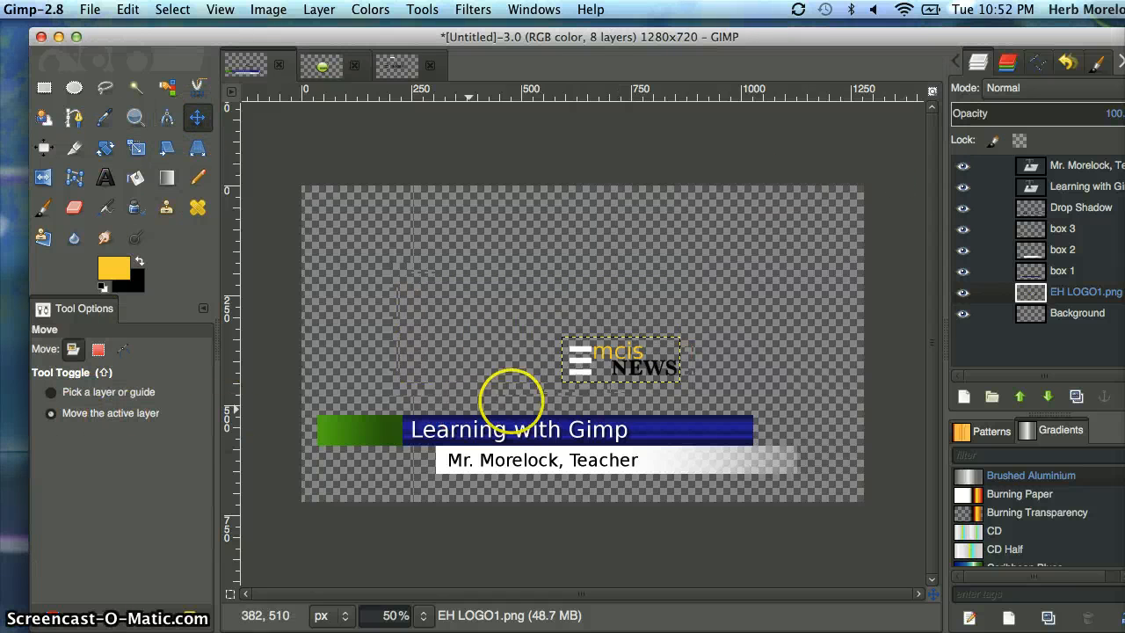
drag(612, 363, 362, 431)
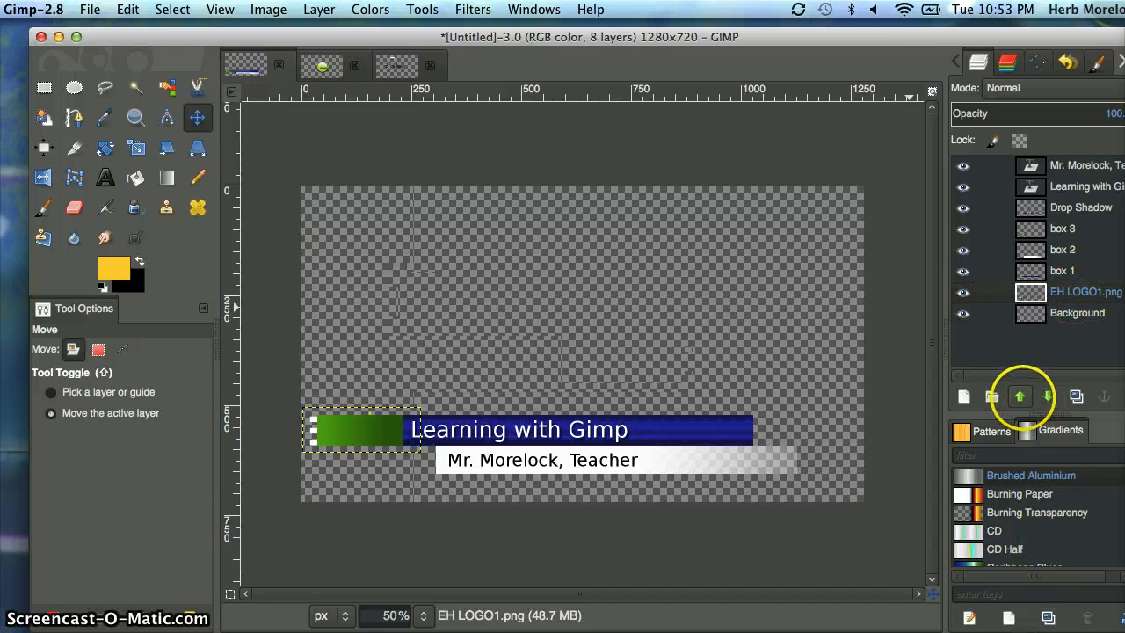
click(1019, 396)
click(1019, 396)
click(1019, 396)
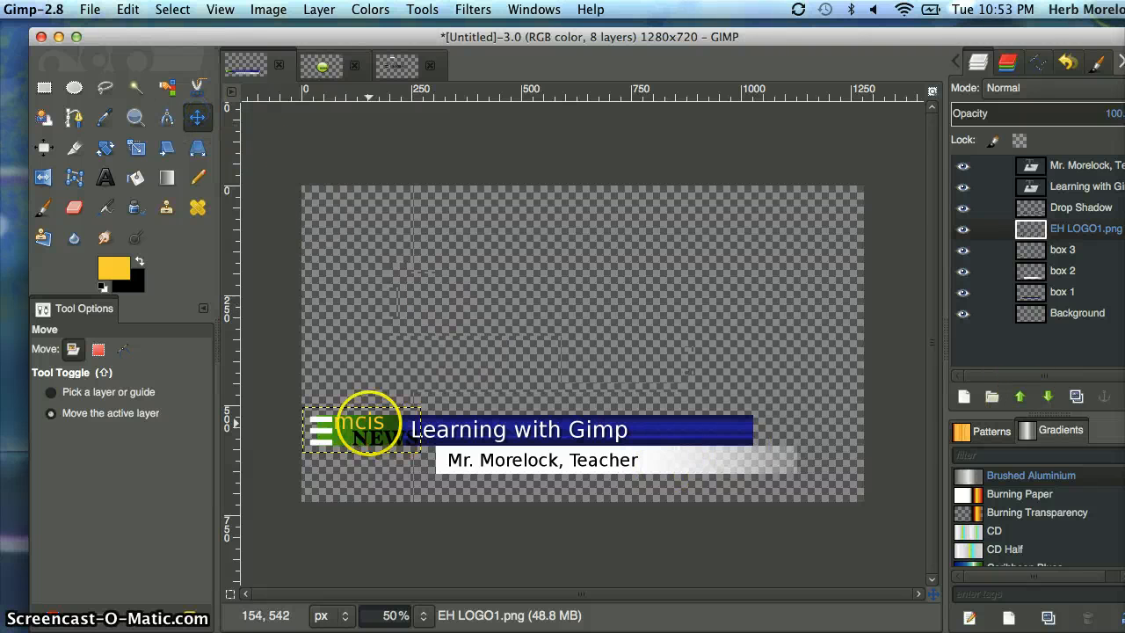
mouse_move(368, 425)
mouse_down()
mouse_move(355, 425)
mouse_move(369, 422)
mouse_up()
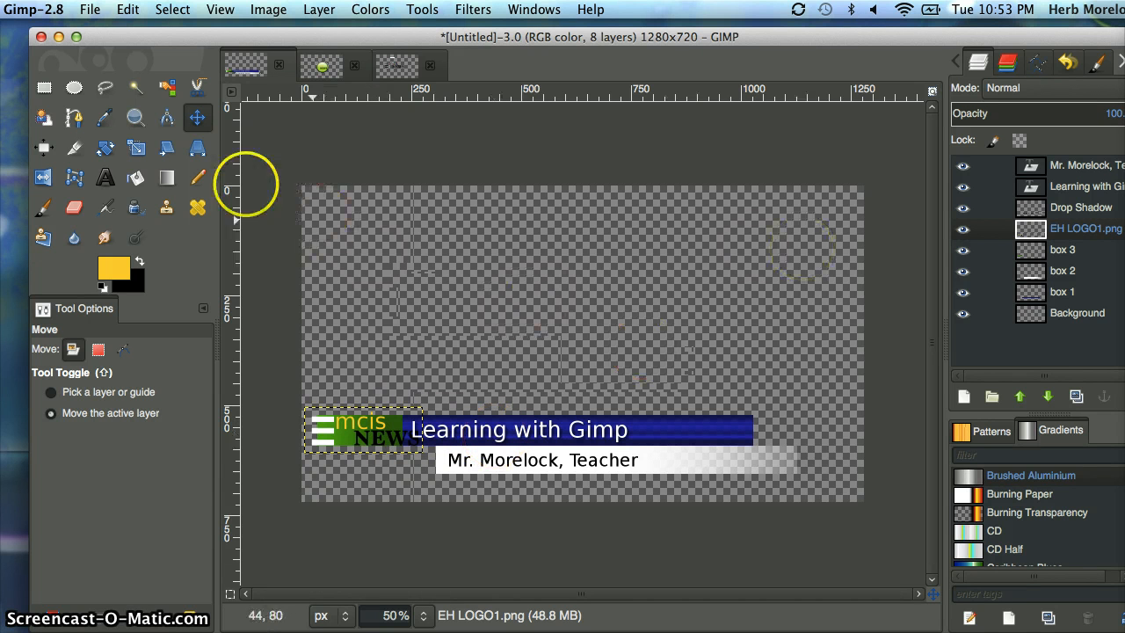
Scale the logo layer down proportionally to about 218 × 84 px.
click(136, 147)
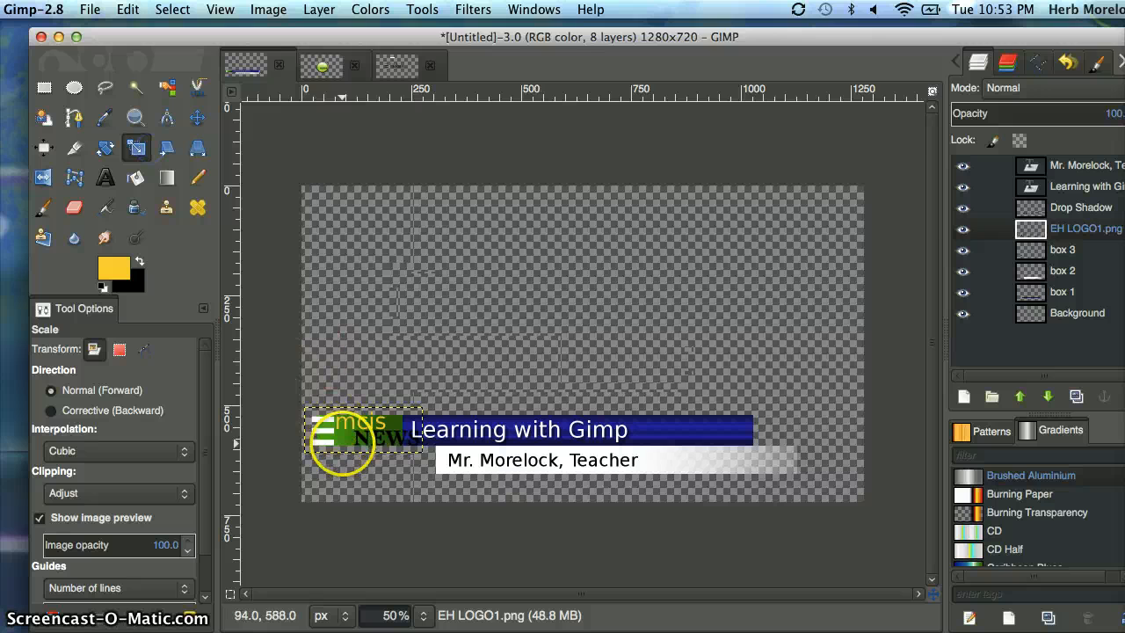
click(345, 440)
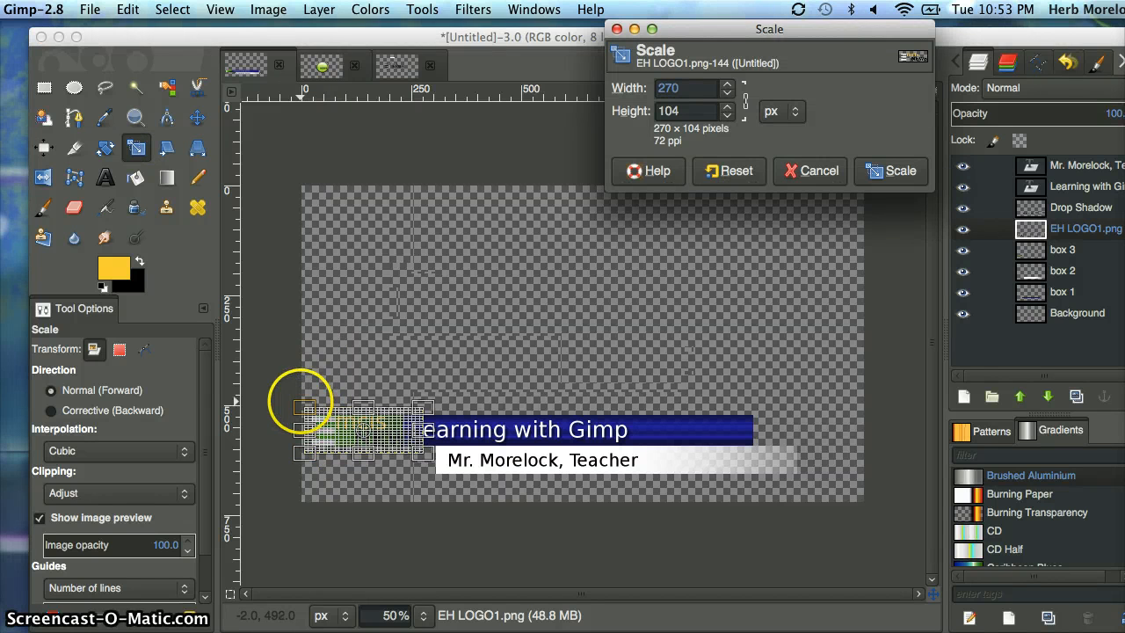
drag(303, 404, 326, 410)
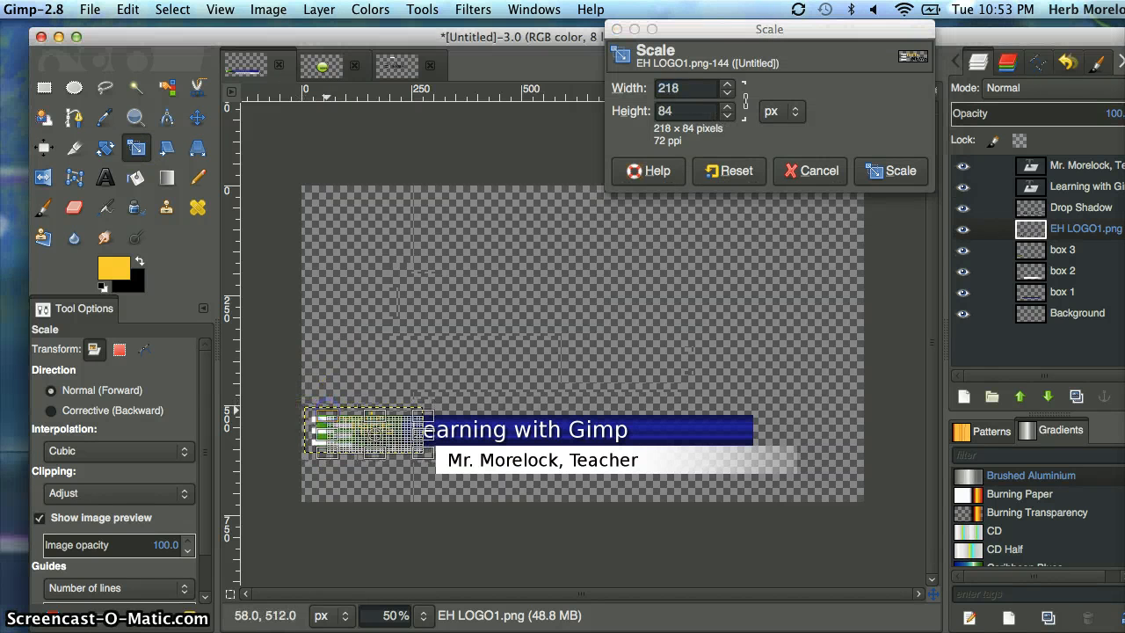
click(892, 176)
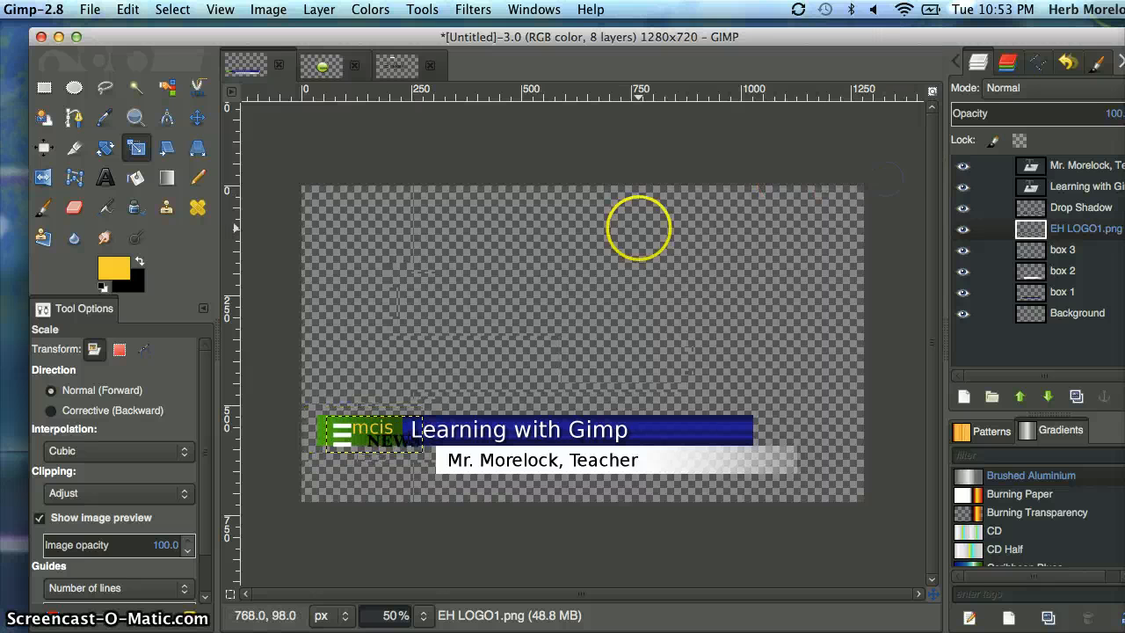
Position the logo over the green box just before the Learning with Gimp title, and make Background the active layer.
click(197, 118)
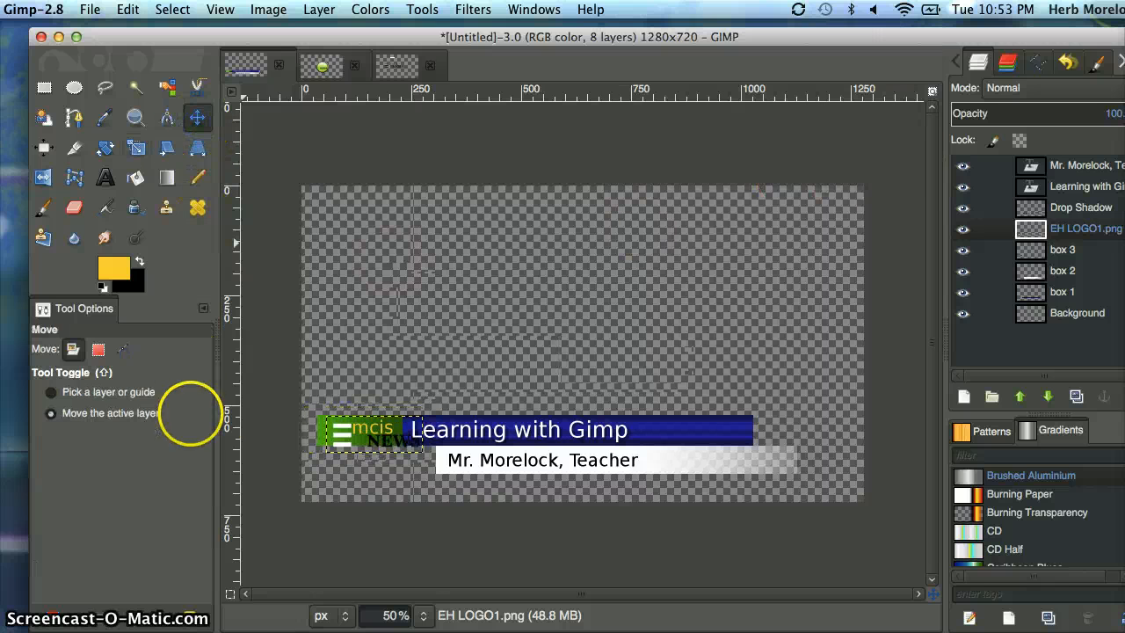
mouse_move(353, 434)
mouse_down()
mouse_move(334, 431)
mouse_move(354, 432)
mouse_up()
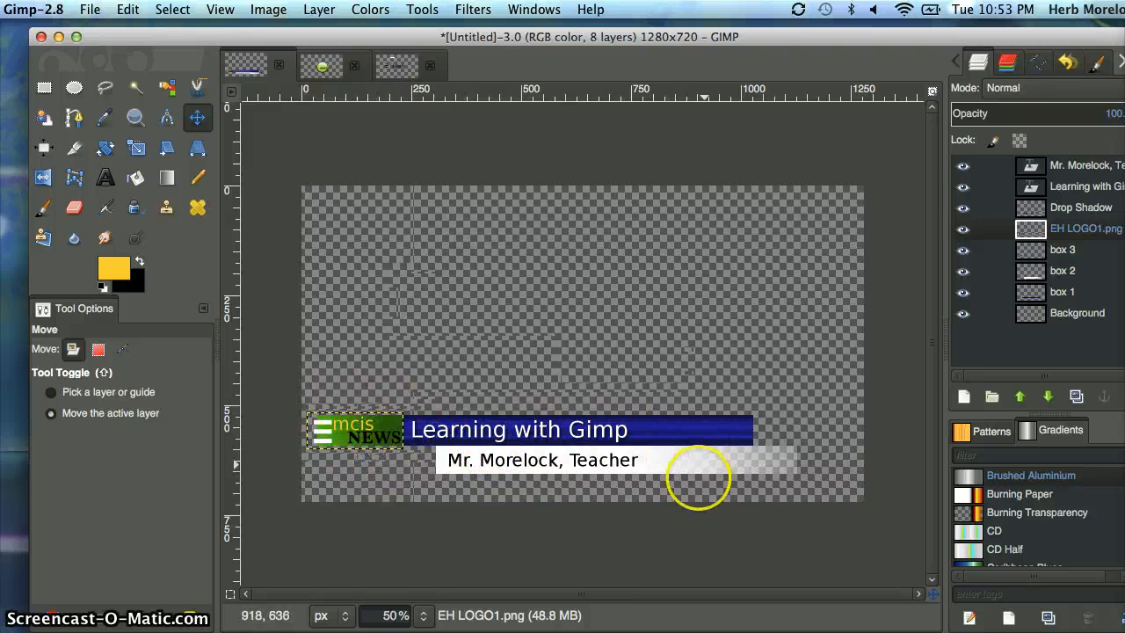
click(1053, 307)
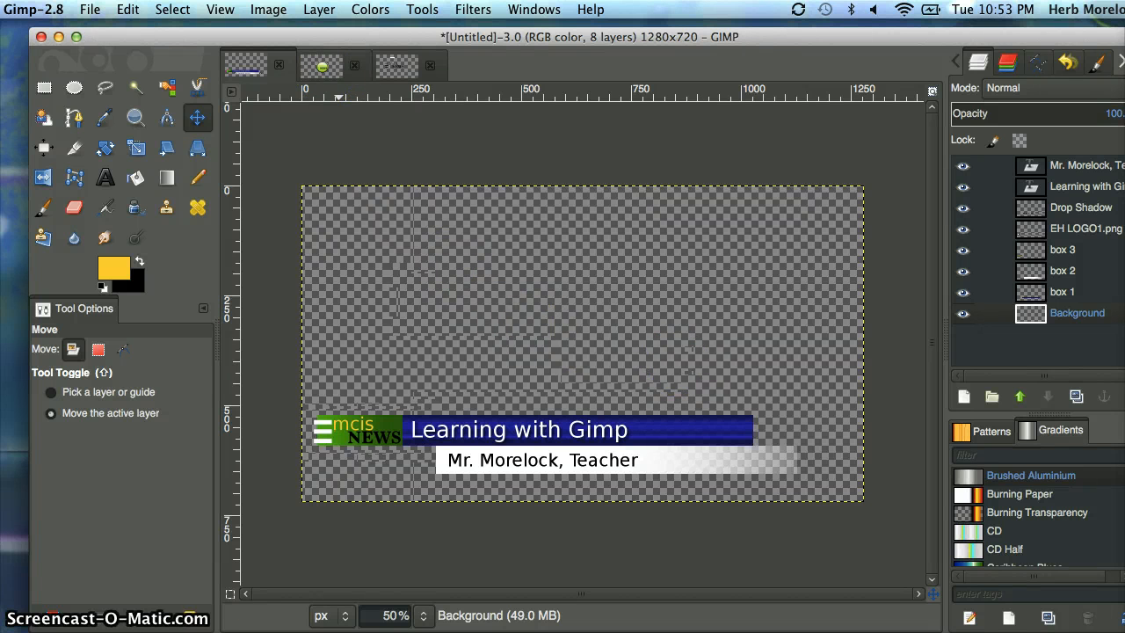
Switch to the EH Logo2.xcf image with the round green logo.
click(322, 66)
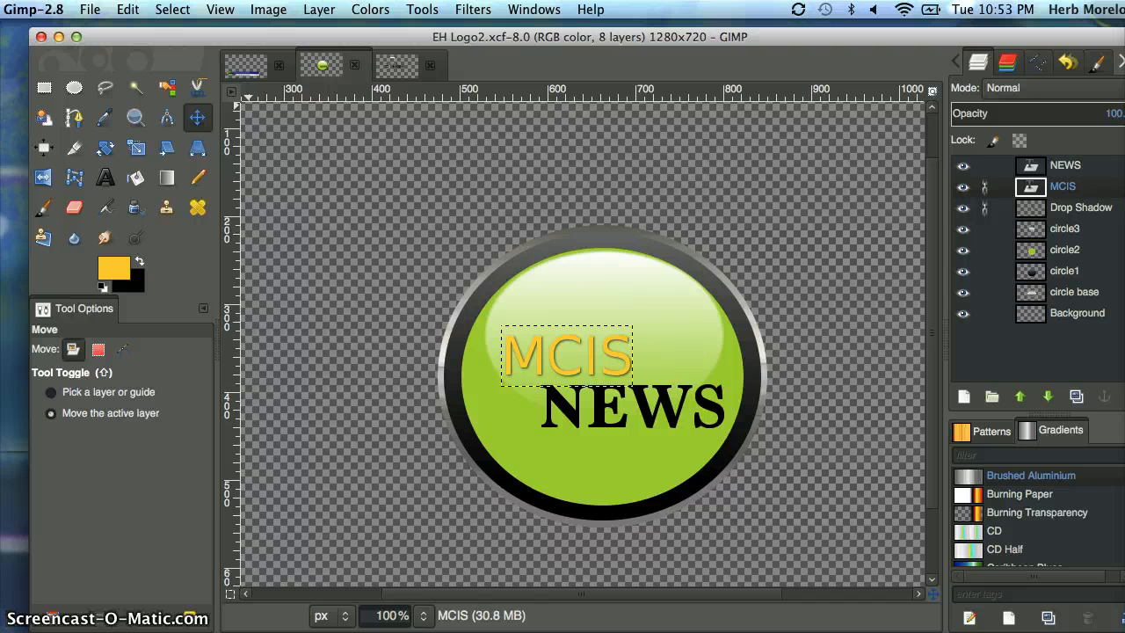